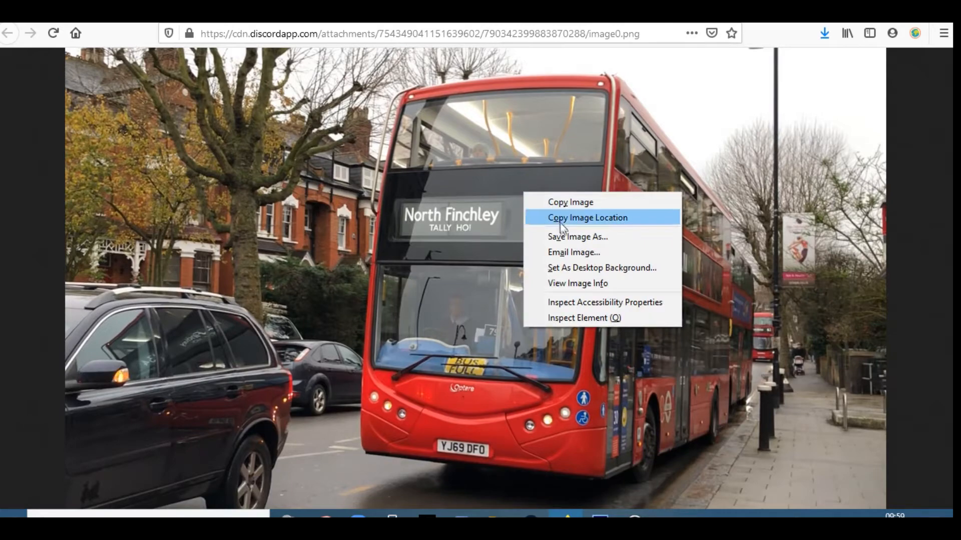
# Save the bus photo as a PNG image named 134, replacing the existing file of that name
pyautogui.click(557, 236)
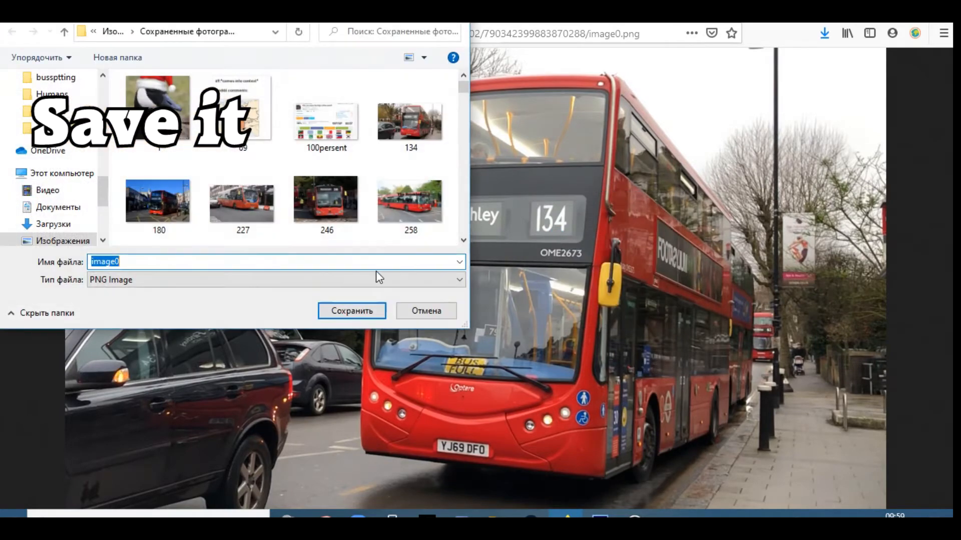
pyautogui.write('134')
pyautogui.press('Return')
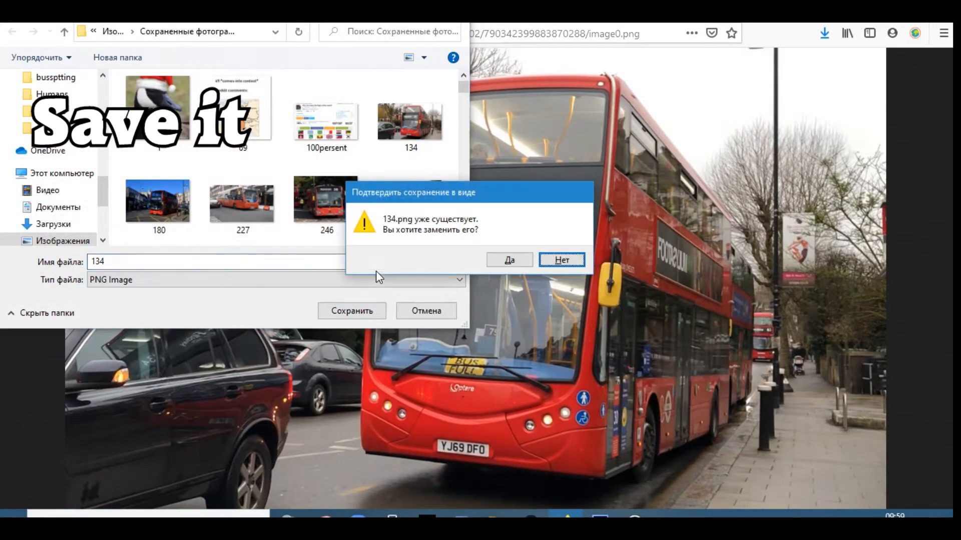
pyautogui.click(507, 261)
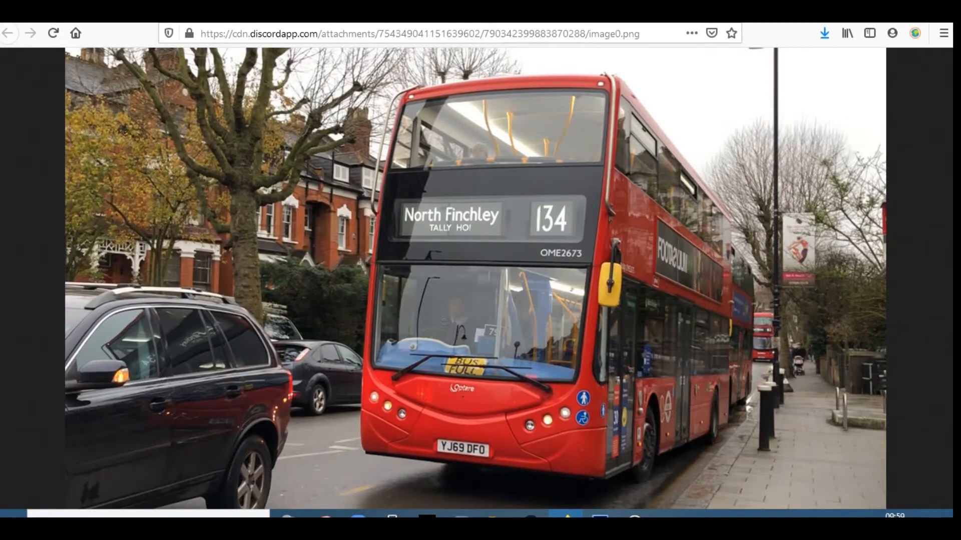
# Switch to Photoshop and open 134.png, discarding its embedded colour profile
pyautogui.click(600, 516)
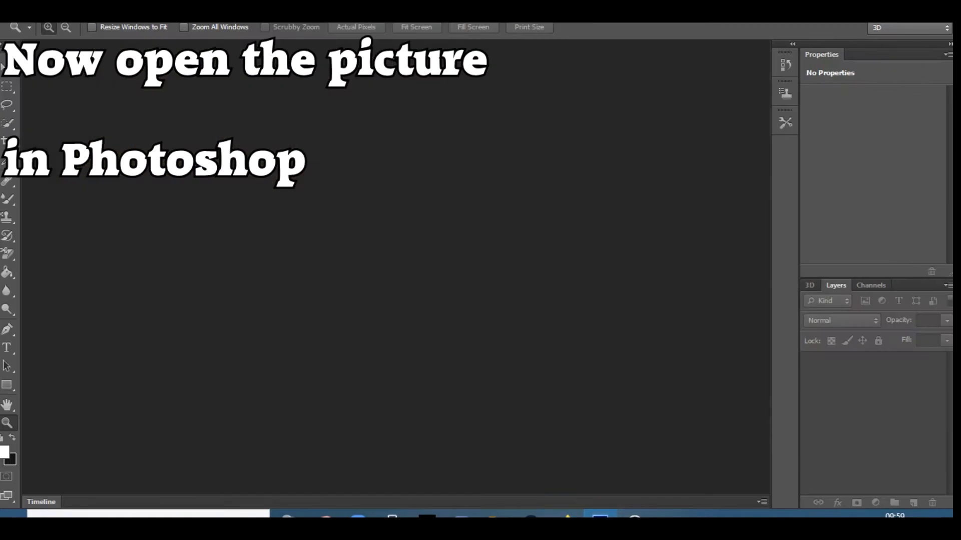
pyautogui.click(31, 20)
pyautogui.click(61, 31)
pyautogui.write('134')
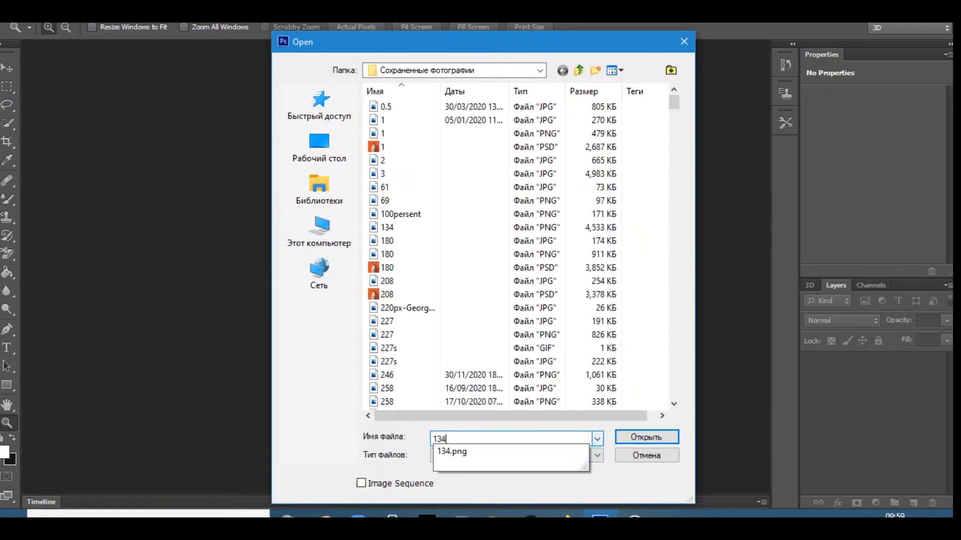
pyautogui.click(647, 435)
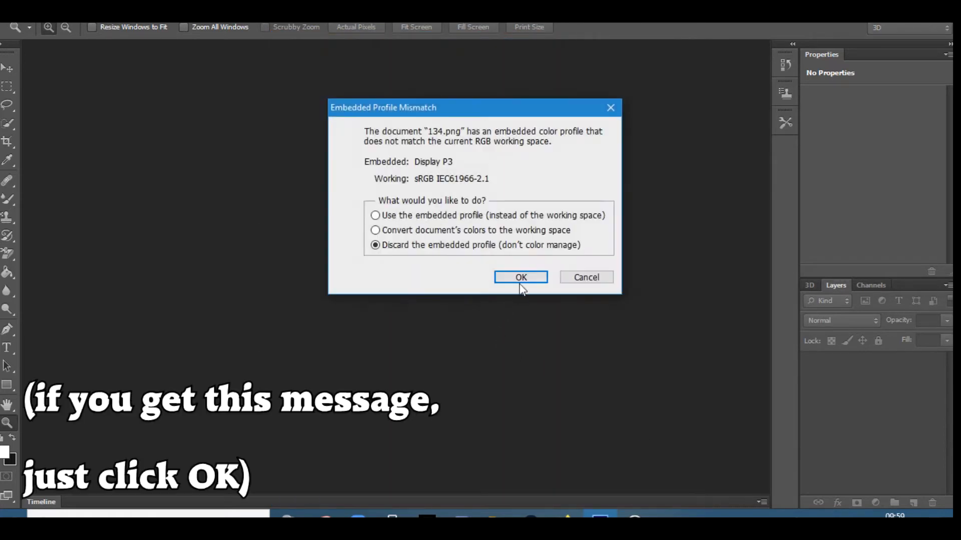
pyautogui.click(507, 276)
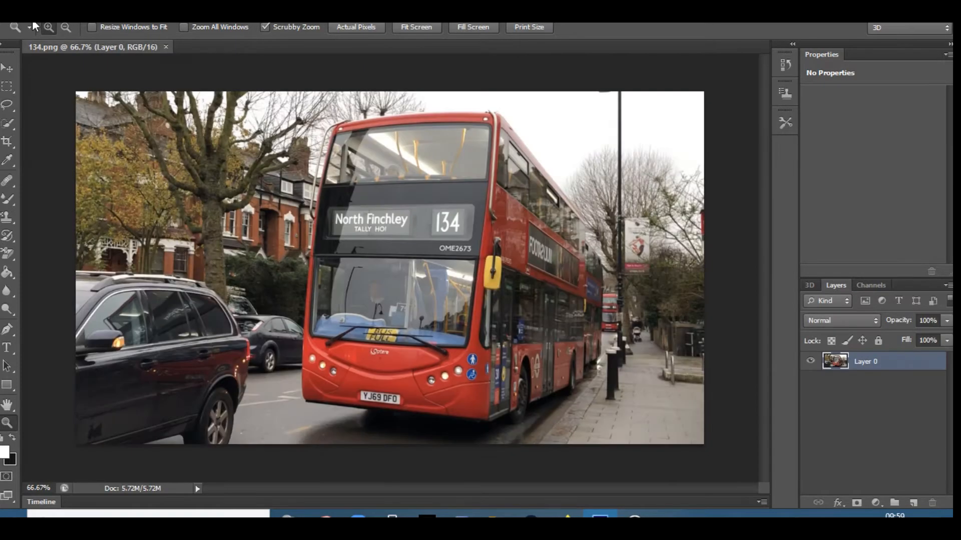
# Sample the lighter grey background of the bus's North Finchley destination blind with the Eyedropper
pyautogui.moveTo(428, 176); pyautogui.dragTo(435, 177)
pyautogui.moveTo(420, 319); pyautogui.dragTo(473, 344)
pyautogui.scroll(2, 343, 271)
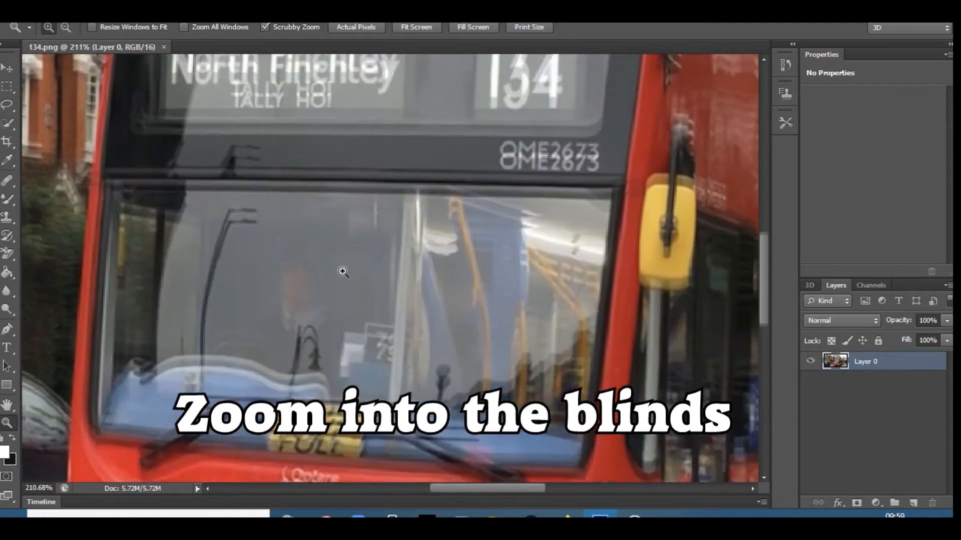
pyautogui.scroll(3, 342, 271)
pyautogui.moveTo(161, 176); pyautogui.dragTo(197, 195)
pyautogui.scroll(3, 246, 300)
pyautogui.scroll(-2, 245, 294)
pyautogui.scroll(1, 245, 294)
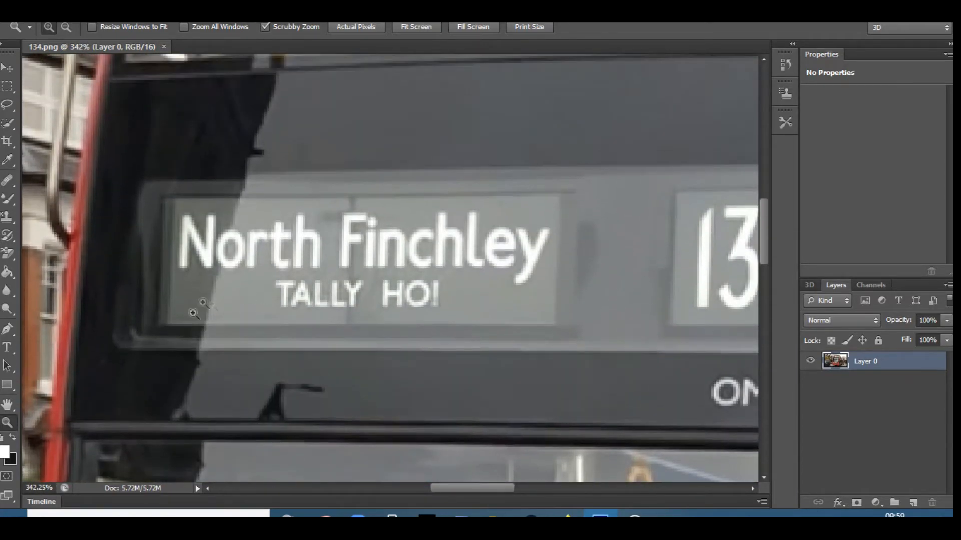
pyautogui.click(7, 161)
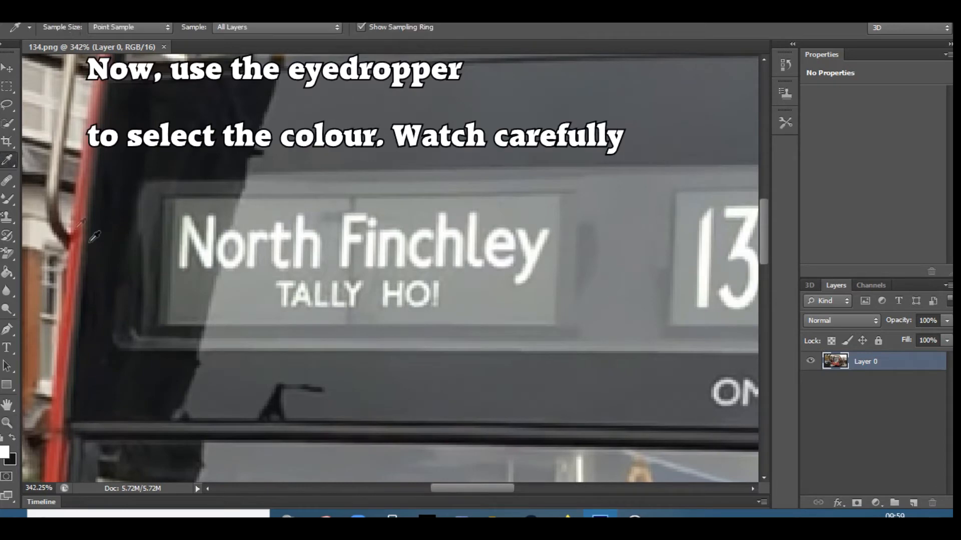
pyautogui.click(278, 204)
# Paint over the lettering on the lighter part of the destination blind in the sampled grey with a 13 px Brush
pyautogui.click(8, 198)
pyautogui.rightClick(8, 197)
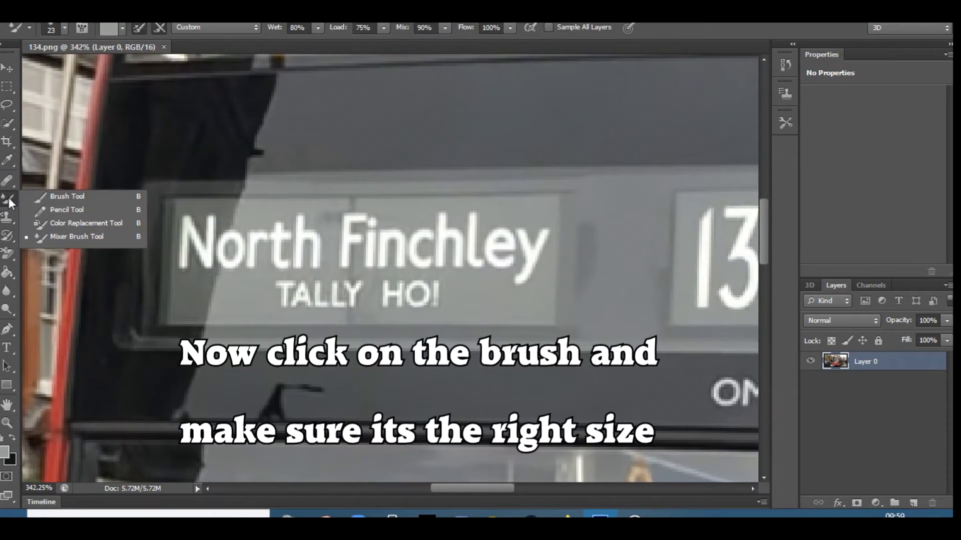
pyautogui.click(82, 196)
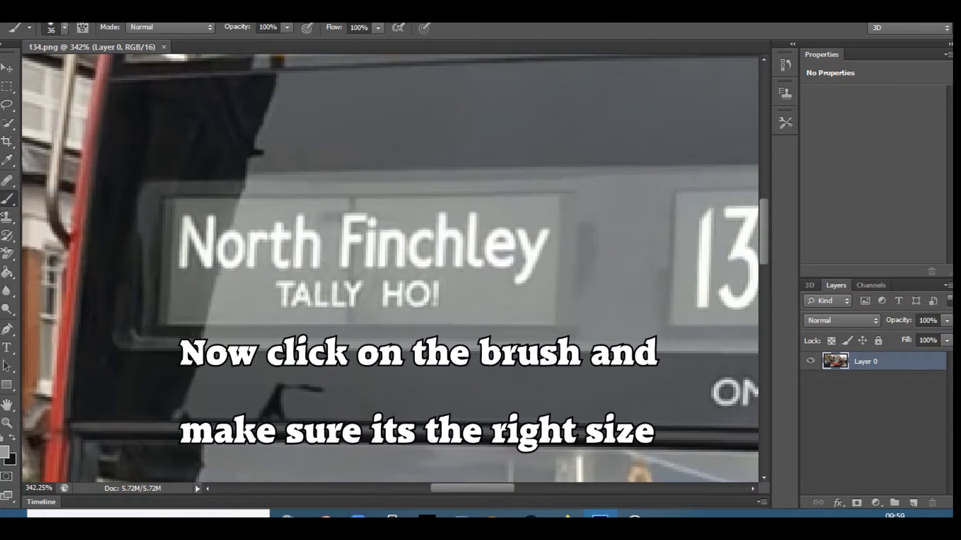
pyautogui.click(65, 29)
pyautogui.click(23, 69)
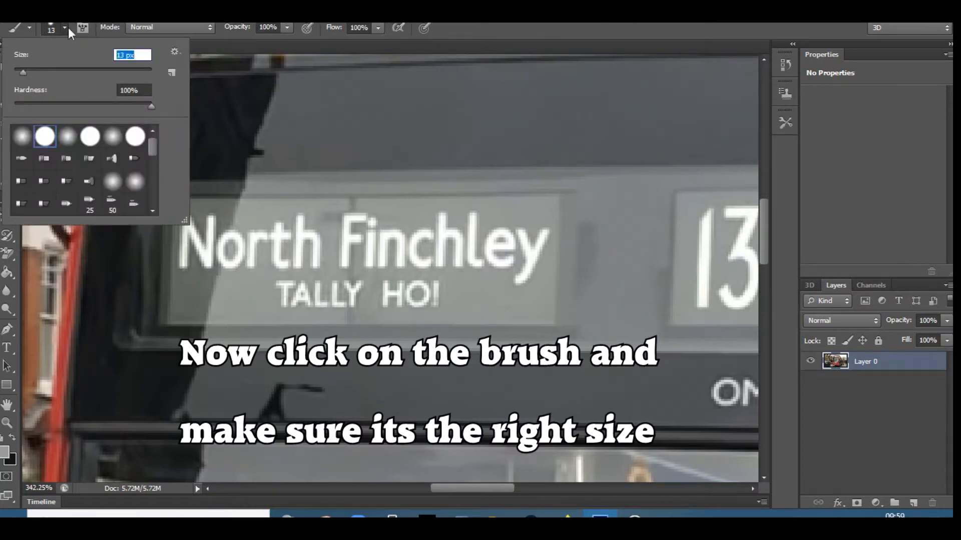
pyautogui.click(67, 29)
pyautogui.moveTo(305, 222)
pyautogui.mouseDown()
pyautogui.moveTo(269, 254)
pyautogui.moveTo(272, 274)
pyautogui.moveTo(298, 280)
pyautogui.moveTo(311, 306)
pyautogui.moveTo(333, 294)
pyautogui.moveTo(329, 269)
pyautogui.moveTo(304, 243)
pyautogui.moveTo(304, 271)
pyautogui.moveTo(287, 301)
pyautogui.moveTo(276, 255)
pyautogui.moveTo(257, 273)
pyautogui.moveTo(263, 231)
pyautogui.moveTo(239, 272)
pyautogui.moveTo(244, 238)
pyautogui.moveTo(235, 273)
pyautogui.moveTo(242, 230)
pyautogui.mouseUp()
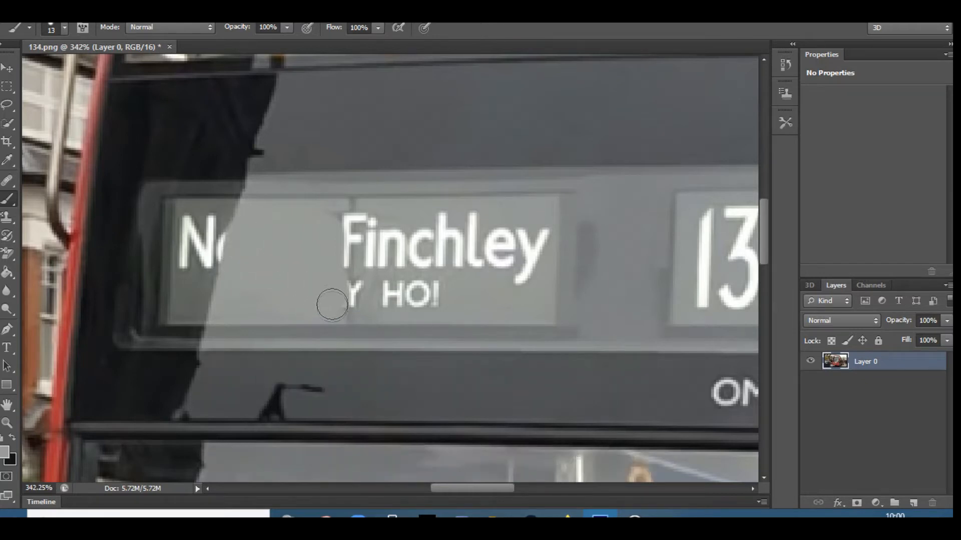
pyautogui.moveTo(333, 294)
pyautogui.mouseDown()
pyautogui.moveTo(436, 294)
pyautogui.moveTo(350, 294)
pyautogui.mouseUp()
pyautogui.moveTo(338, 251)
pyautogui.mouseDown()
pyautogui.moveTo(351, 232)
pyautogui.moveTo(342, 221)
pyautogui.moveTo(421, 231)
pyautogui.moveTo(484, 219)
pyautogui.moveTo(541, 233)
pyautogui.moveTo(514, 271)
pyautogui.moveTo(474, 279)
pyautogui.moveTo(400, 257)
pyautogui.moveTo(356, 265)
pyautogui.moveTo(386, 225)
pyautogui.moveTo(436, 254)
pyautogui.moveTo(496, 248)
pyautogui.moveTo(496, 268)
pyautogui.mouseUp()
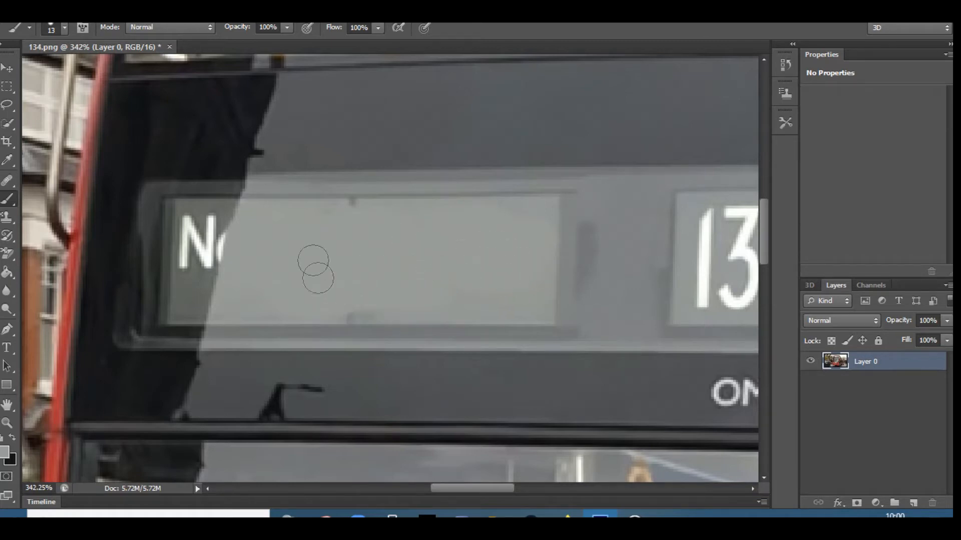
# Sample the darker shaded grey of the destination blind and paint over its remaining letters with an 8 px Brush
pyautogui.click(8, 160)
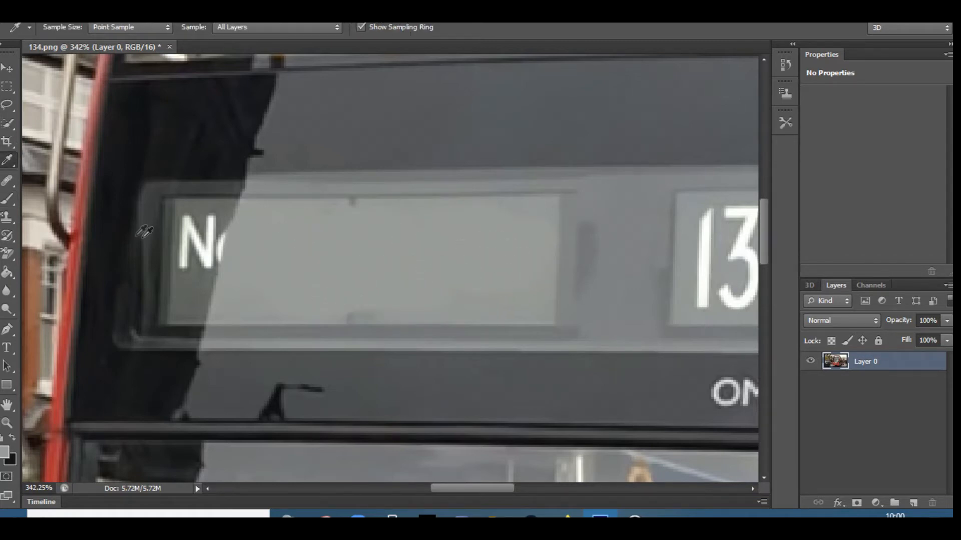
pyautogui.click(202, 206)
pyautogui.click(8, 199)
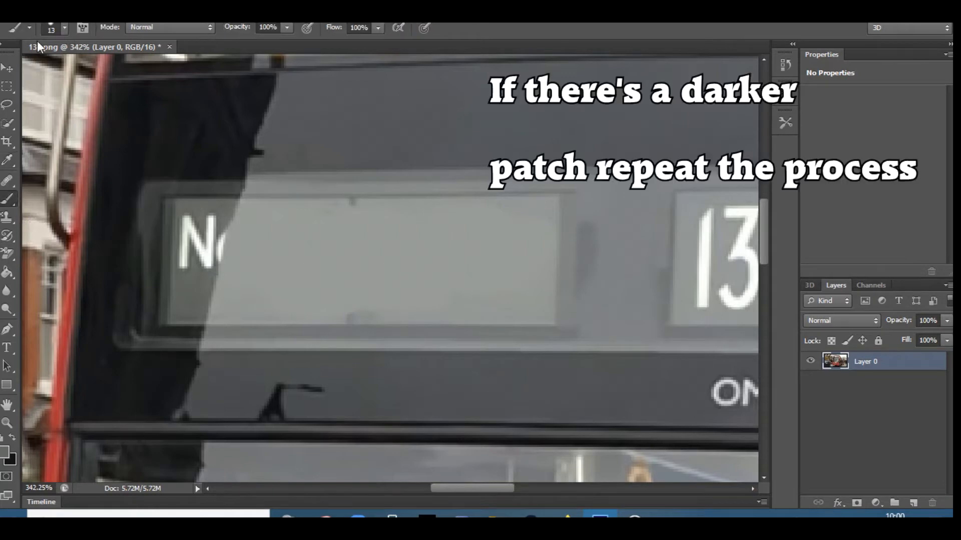
pyautogui.click(64, 27)
pyautogui.moveTo(21, 70); pyautogui.dragTo(18, 70)
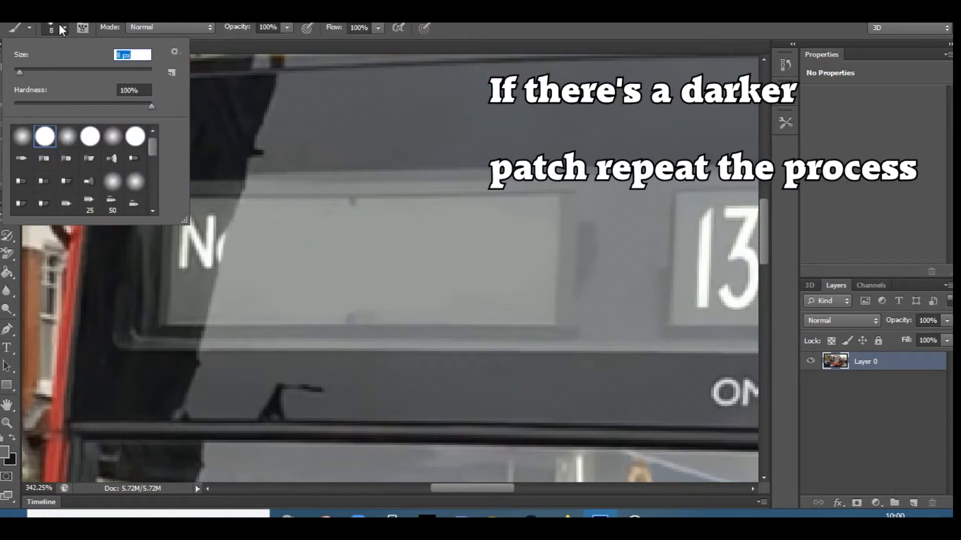
pyautogui.click(59, 25)
pyautogui.moveTo(187, 223)
pyautogui.mouseDown()
pyautogui.moveTo(183, 269)
pyautogui.moveTo(196, 265)
pyautogui.moveTo(213, 217)
pyautogui.moveTo(205, 268)
pyautogui.mouseUp()
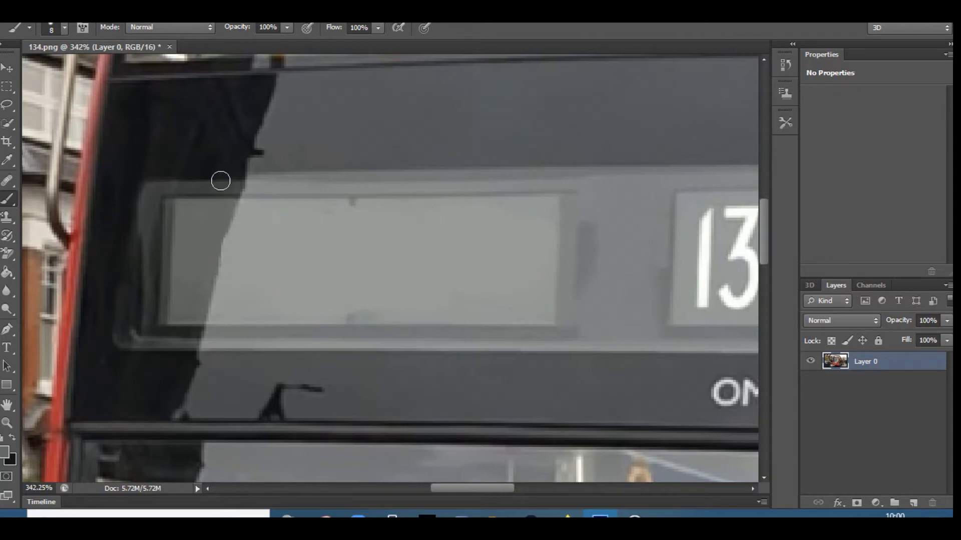
# Blend the painted greys across the destination blind using the Mixer Brush at 11 px
pyautogui.click(5, 209)
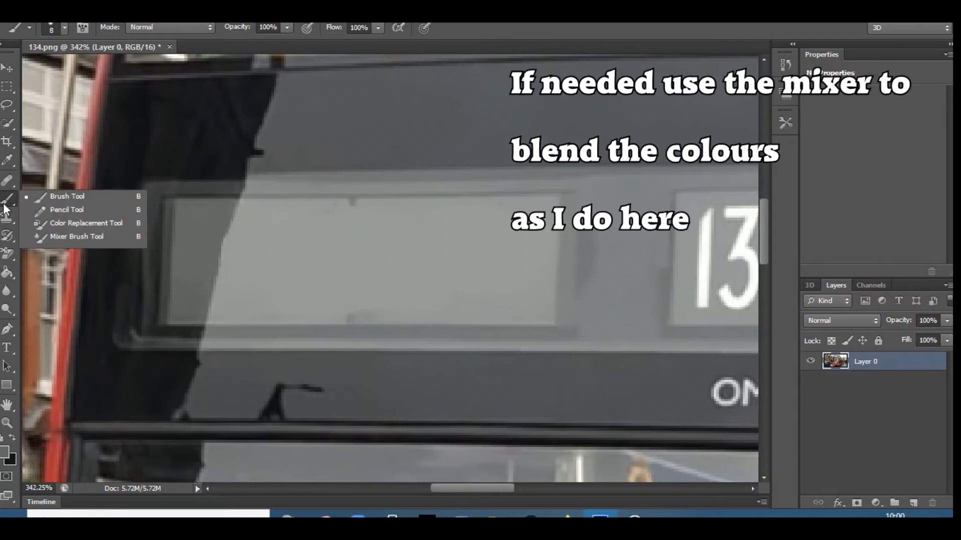
pyautogui.click(52, 237)
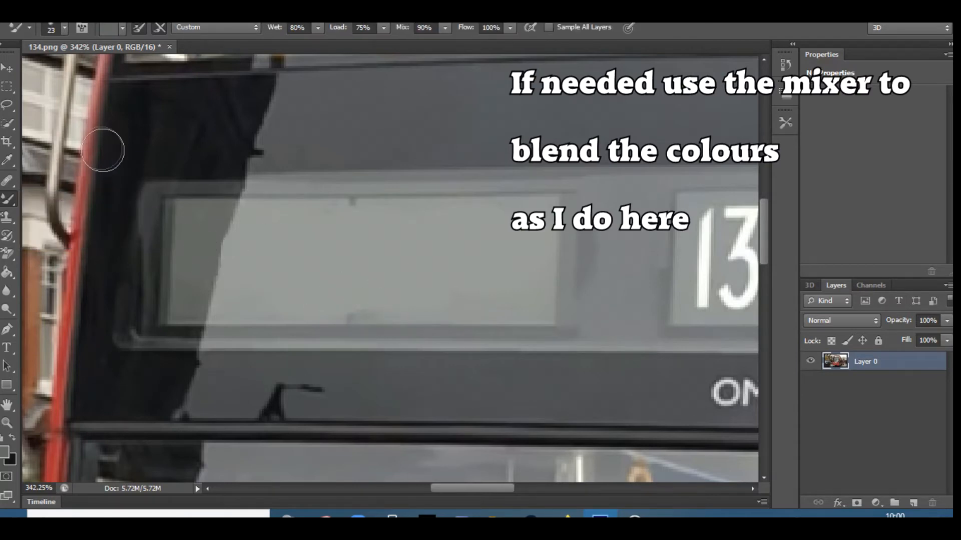
pyautogui.click(64, 28)
pyautogui.moveTo(25, 68); pyautogui.dragTo(22, 67)
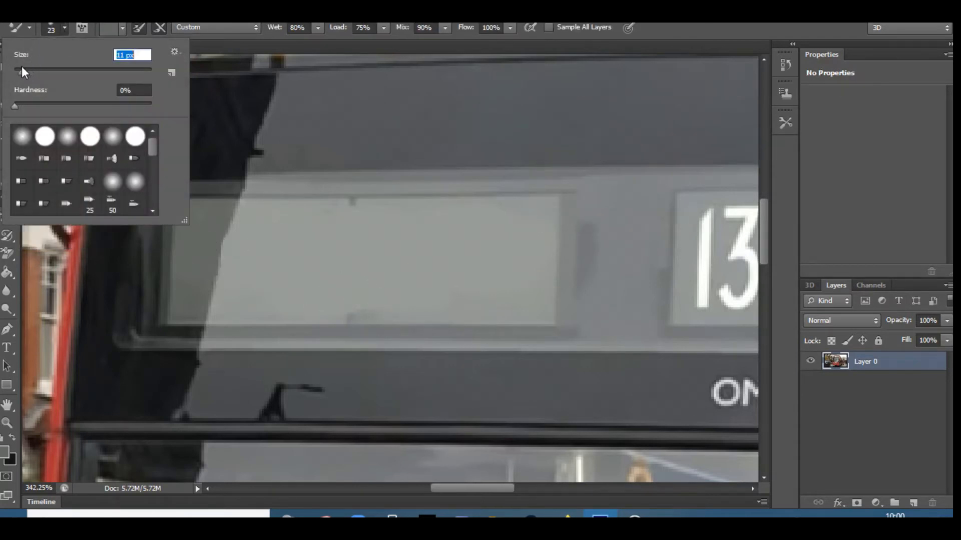
pyautogui.click(65, 30)
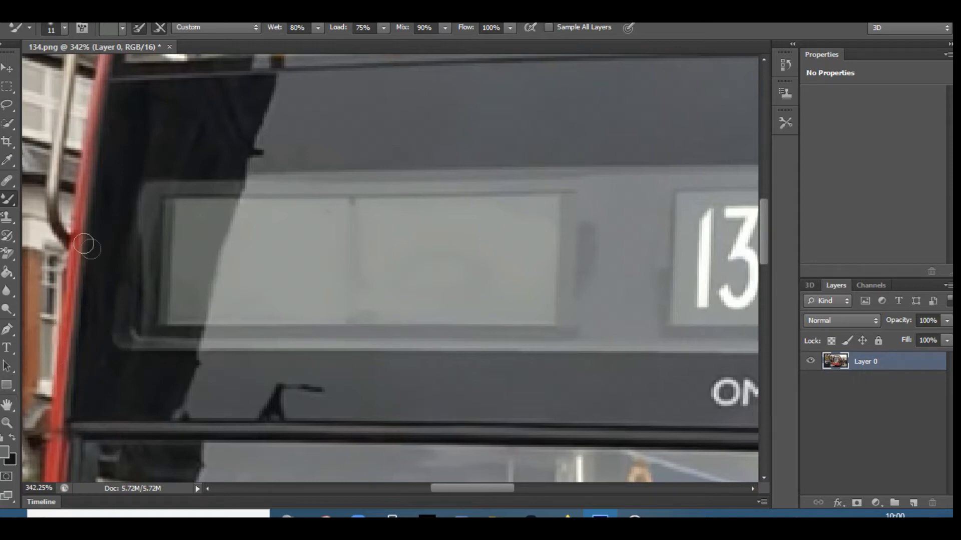
# Sample the grey background of the route number blind and paint over the number 134 with the 8 px Brush
pyautogui.moveTo(8, 198); pyautogui.dragTo(55, 195)
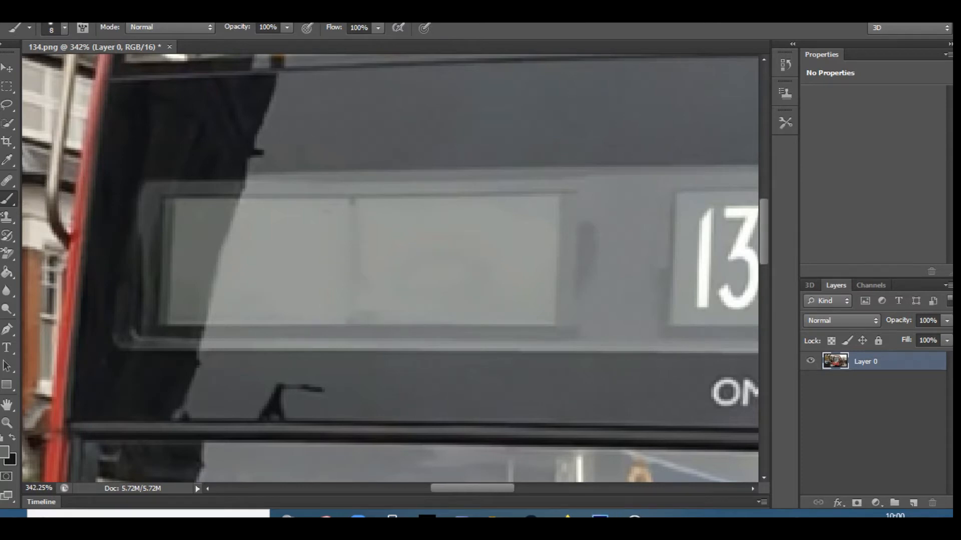
pyautogui.click(13, 423)
pyautogui.moveTo(629, 335); pyautogui.dragTo(607, 333)
pyautogui.moveTo(466, 494); pyautogui.dragTo(503, 489)
pyautogui.moveTo(429, 284); pyautogui.dragTo(458, 298)
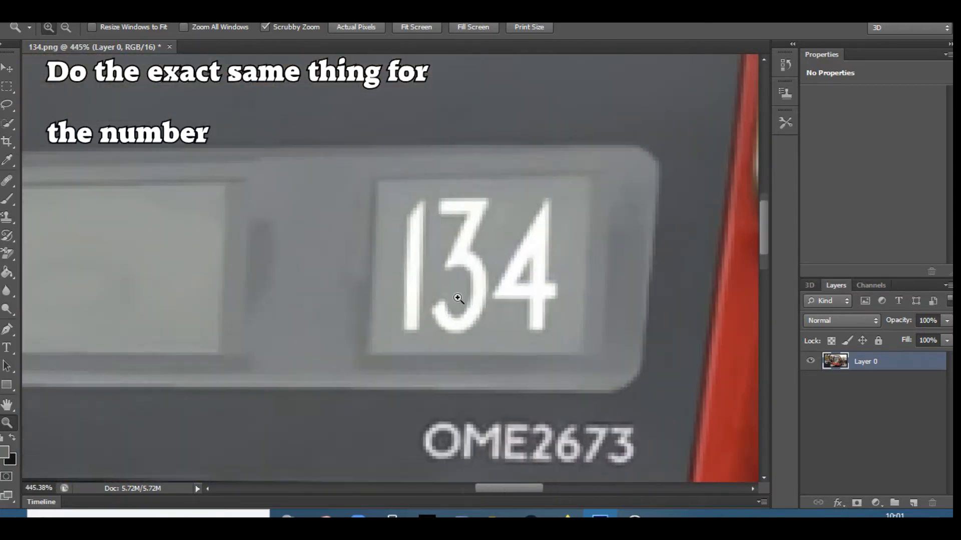
pyautogui.click(7, 160)
pyautogui.click(407, 195)
pyautogui.rightClick(82, 329)
pyautogui.click(7, 200)
pyautogui.moveTo(406, 208)
pyautogui.mouseDown()
pyautogui.moveTo(420, 234)
pyautogui.moveTo(414, 212)
pyautogui.moveTo(477, 230)
pyautogui.moveTo(462, 219)
pyautogui.moveTo(439, 316)
pyautogui.moveTo(544, 207)
pyautogui.moveTo(528, 320)
pyautogui.moveTo(531, 303)
pyautogui.moveTo(553, 307)
pyautogui.moveTo(511, 220)
pyautogui.mouseUp()
pyautogui.moveTo(407, 207)
pyautogui.mouseDown()
pyautogui.moveTo(418, 273)
pyautogui.moveTo(450, 204)
pyautogui.moveTo(514, 304)
pyautogui.moveTo(541, 206)
pyautogui.moveTo(551, 294)
pyautogui.mouseUp()
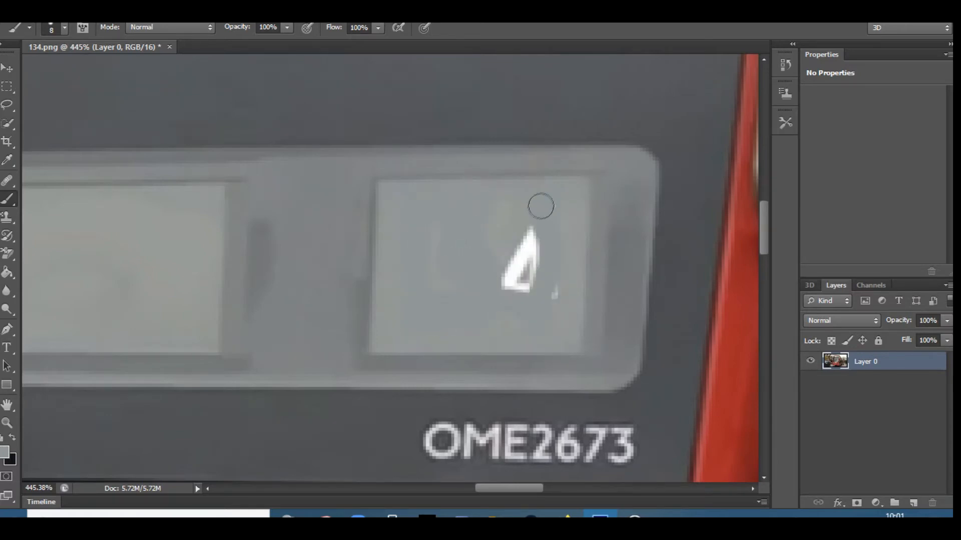
# Examine the painted-over destination and route number blinds from a distance and up close
pyautogui.click(7, 423)
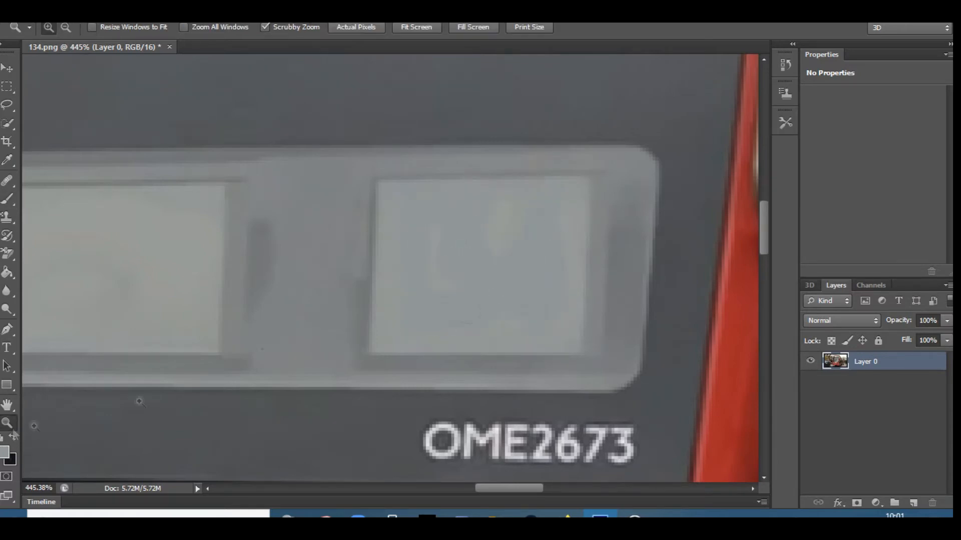
pyautogui.moveTo(310, 335); pyautogui.dragTo(215, 335)
pyautogui.moveTo(572, 488); pyautogui.dragTo(539, 489)
pyautogui.scroll(-3, 421, 318)
pyautogui.scroll(3, 421, 318)
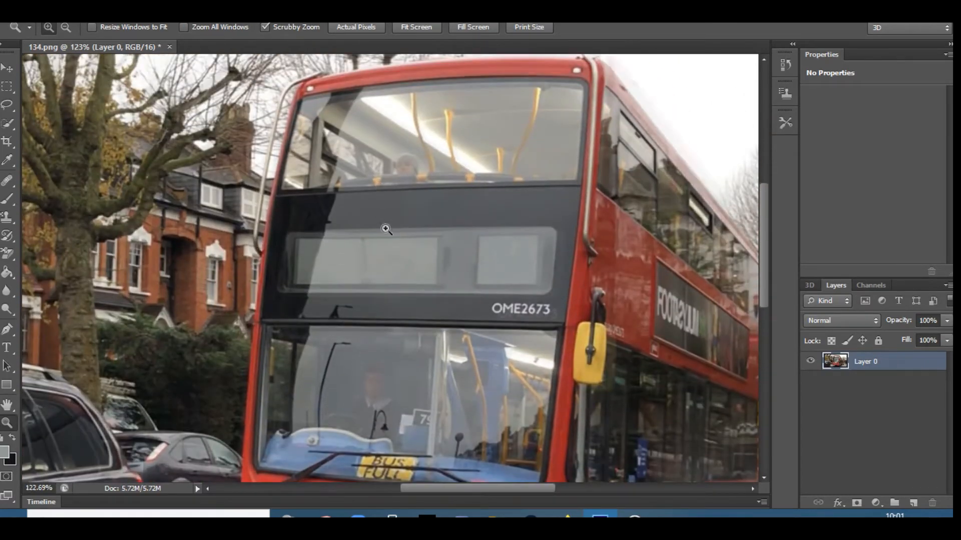
pyautogui.click(385, 205)
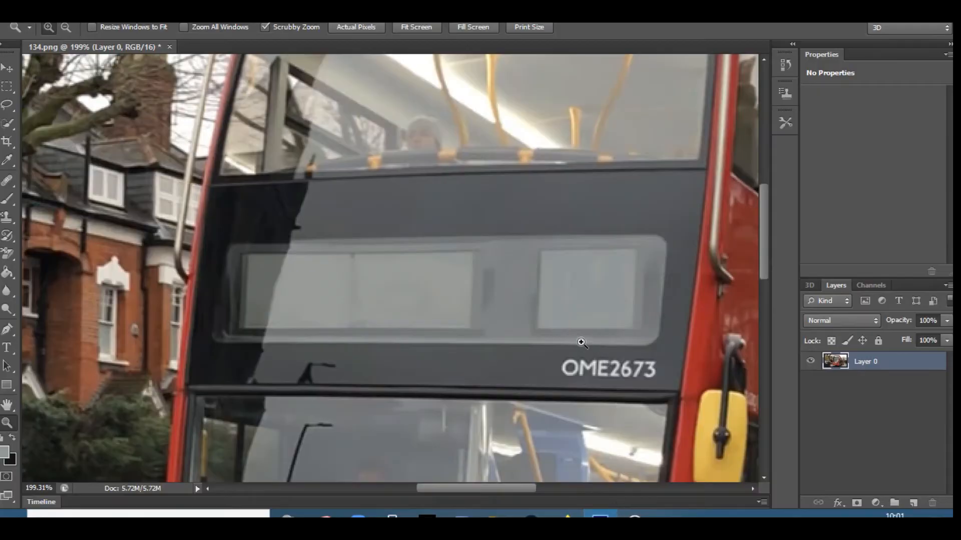
pyautogui.click(580, 318)
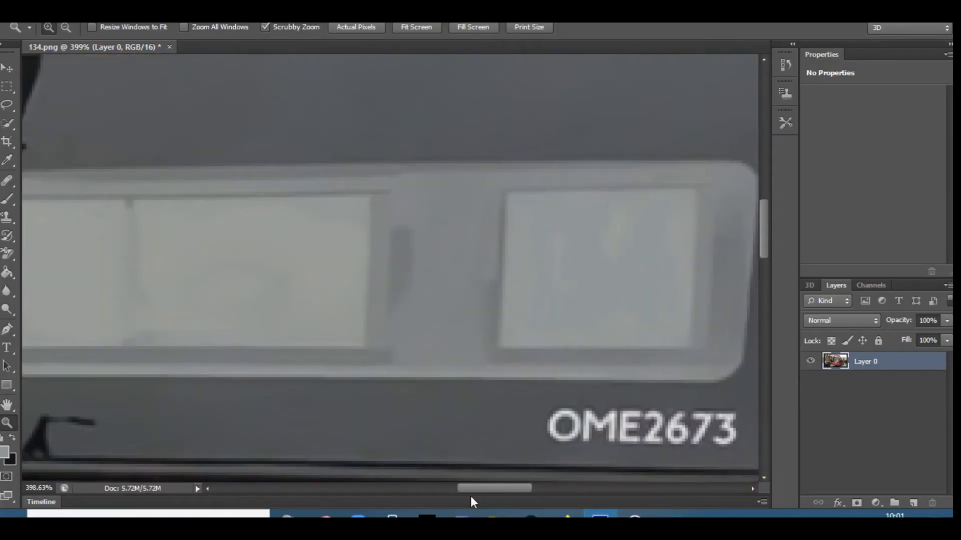
pyautogui.hscroll(3, 489, 492)
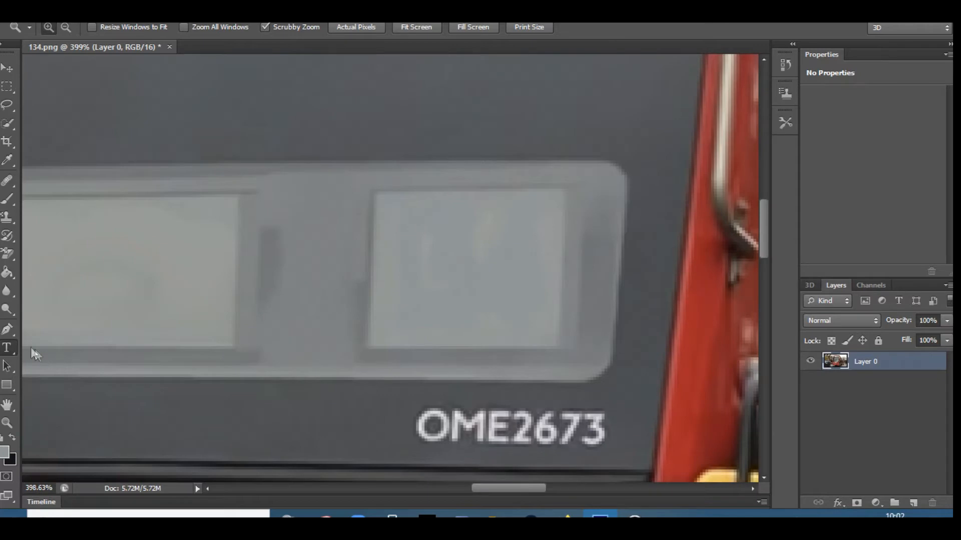
# Set the Type tool's font to P22 Johnston Underground
pyautogui.click(7, 348)
pyautogui.click(144, 28)
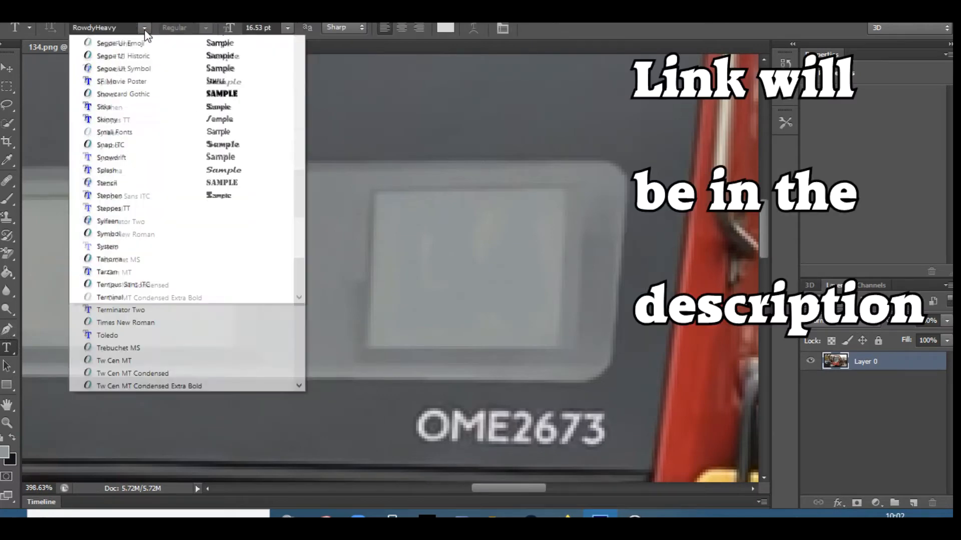
pyautogui.moveTo(296, 392); pyautogui.dragTo(299, 337)
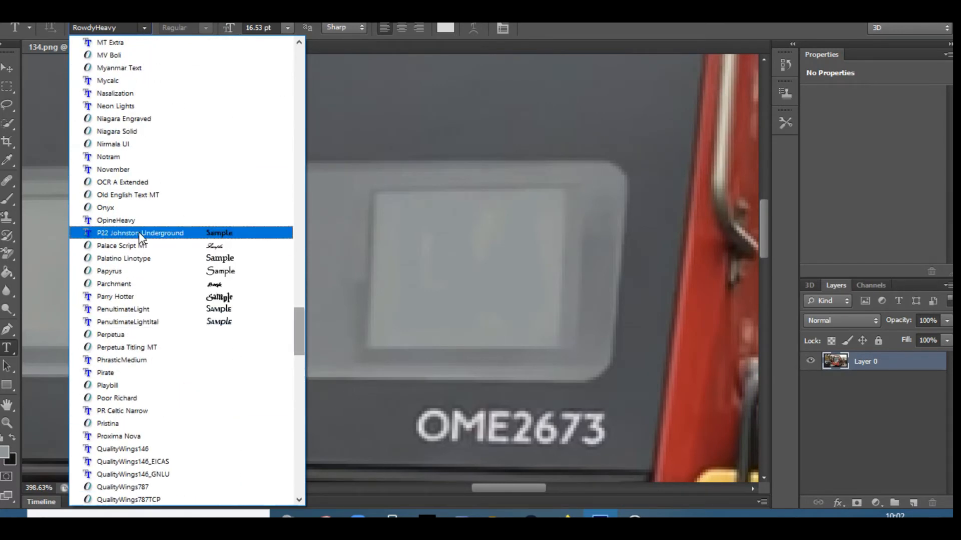
pyautogui.click(123, 235)
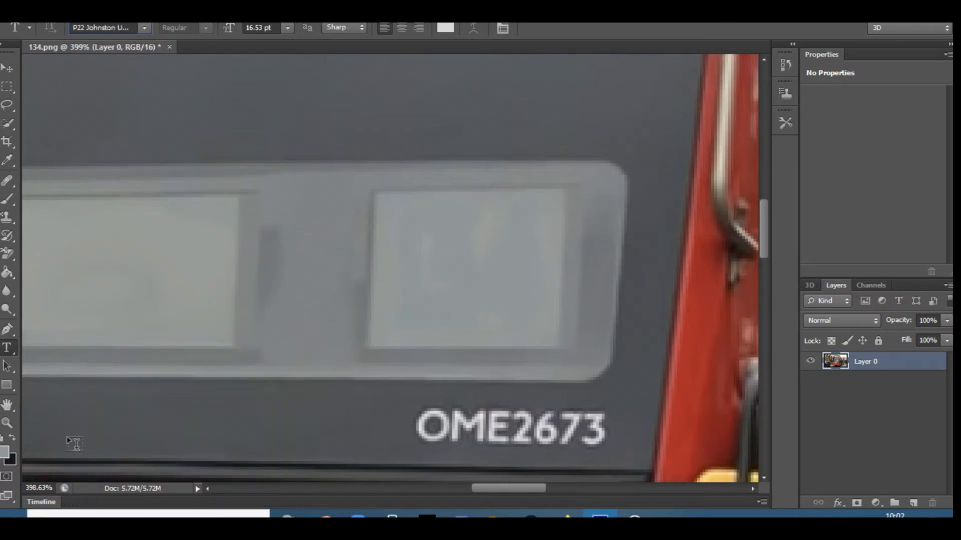
# Set the foreground colour to a slightly dulled white for the blind lettering
pyautogui.click(5, 453)
pyautogui.moveTo(382, 300); pyautogui.dragTo(360, 246)
pyautogui.click(711, 227)
pyautogui.press('t')
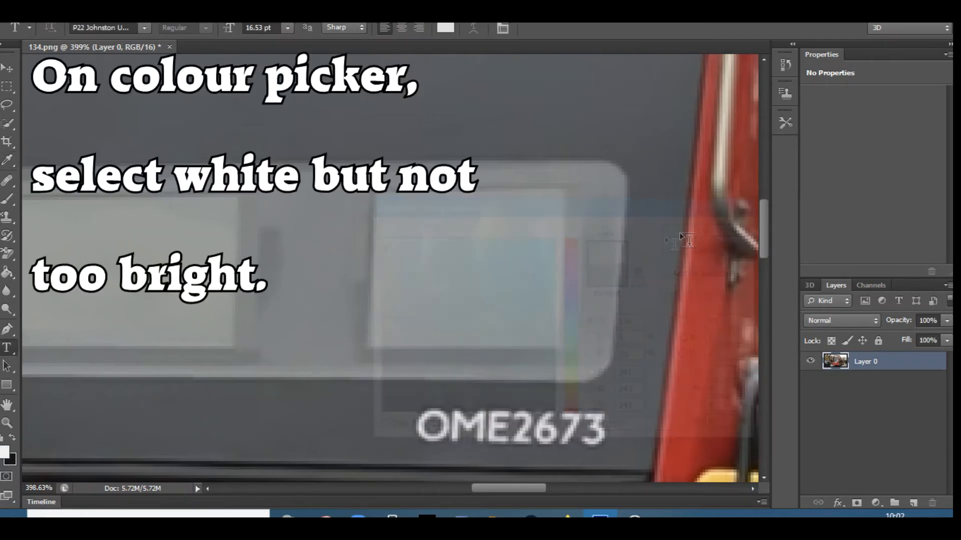
# Add the text 263 on the blanked route number blind
pyautogui.click(389, 264)
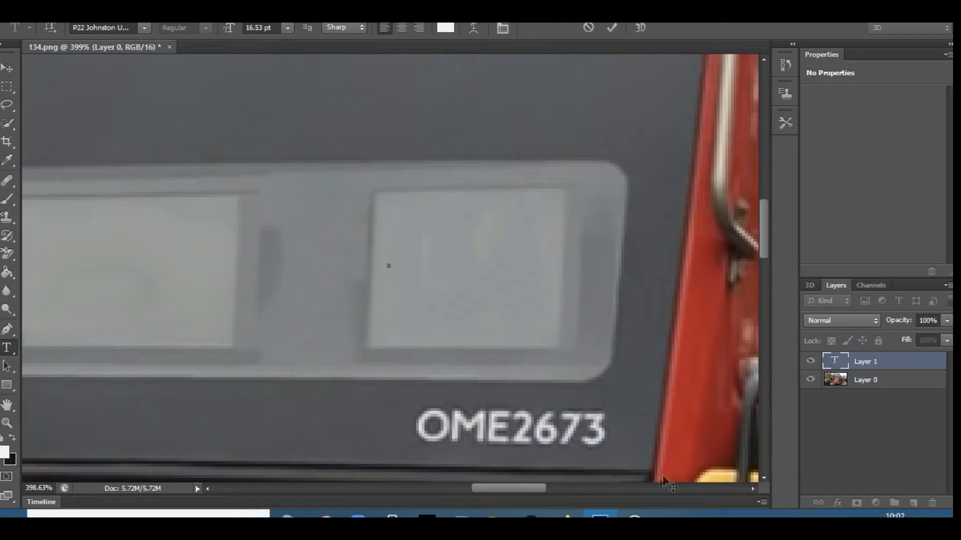
pyautogui.hotkey('alt', 'Tab')
pyautogui.hotkey('alt', 'Tab')
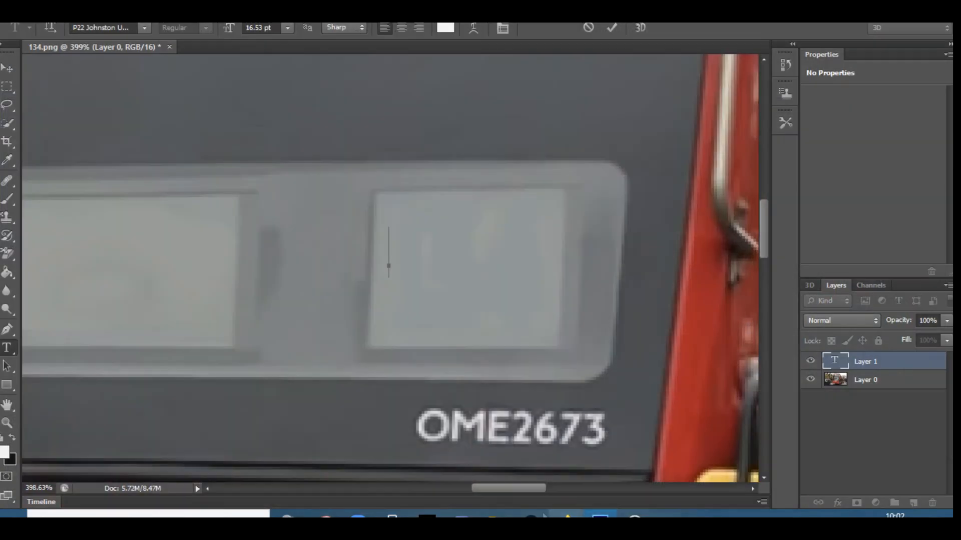
pyautogui.write('263')
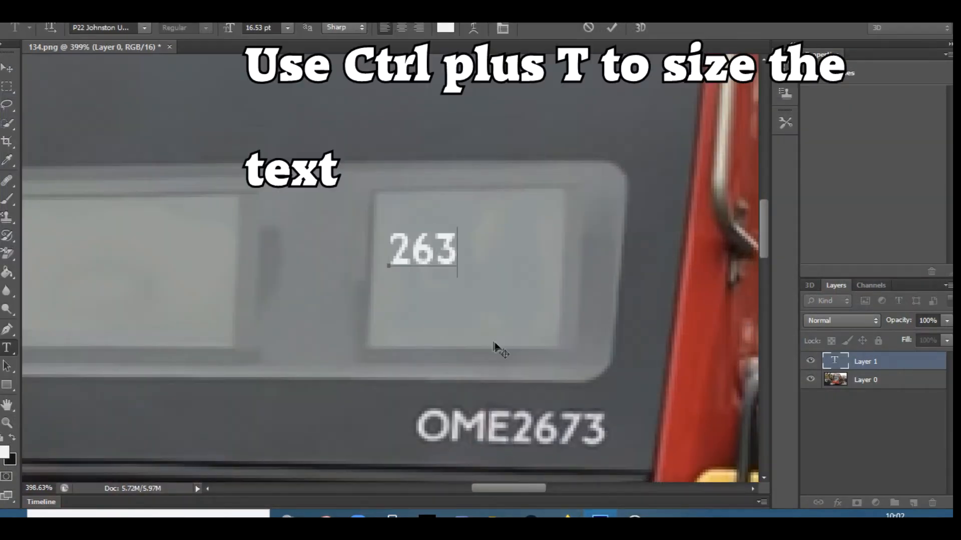
# Stretch the 263 lettering to about 69 pt, slant it to match the bus's angle, centre it on the route number blind and apply it
pyautogui.press('ctrl')
pyautogui.moveTo(457, 278); pyautogui.dragTo(541, 334)
pyautogui.moveTo(389, 227); pyautogui.dragTo(426, 192)
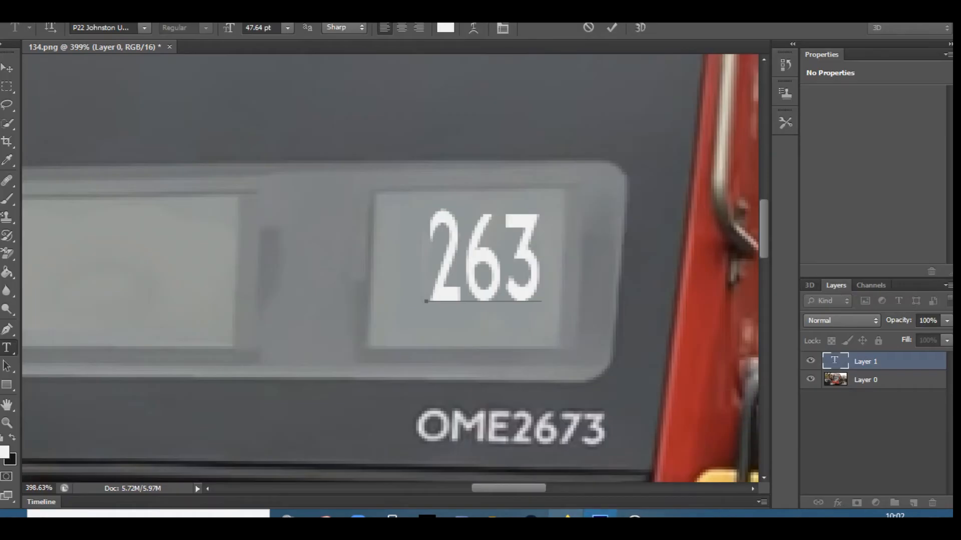
pyautogui.moveTo(485, 336); pyautogui.dragTo(455, 390)
pyautogui.moveTo(483, 191); pyautogui.dragTo(473, 173)
pyautogui.moveTo(453, 388); pyautogui.dragTo(454, 381)
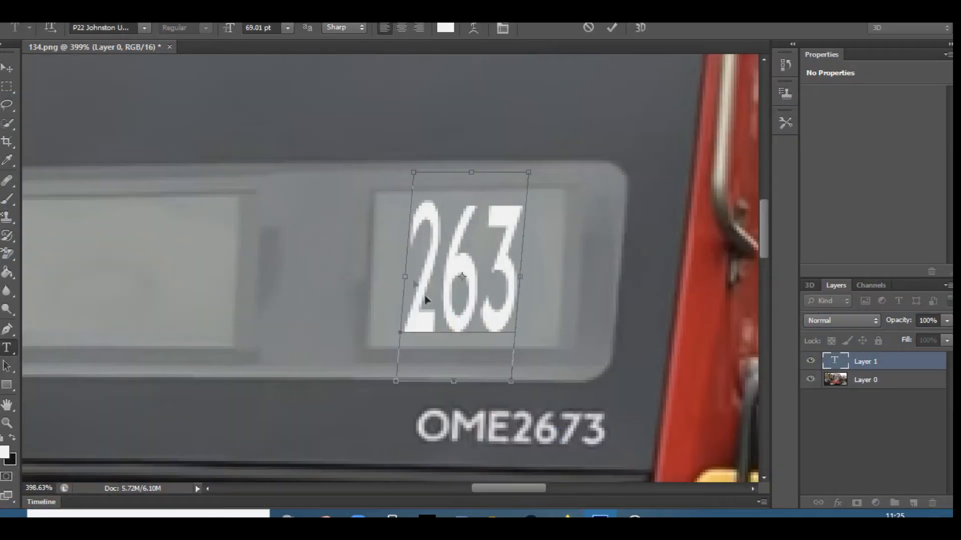
pyautogui.moveTo(400, 276); pyautogui.dragTo(398, 282)
pyautogui.moveTo(520, 276); pyautogui.dragTo(530, 276)
pyautogui.click(875, 379)
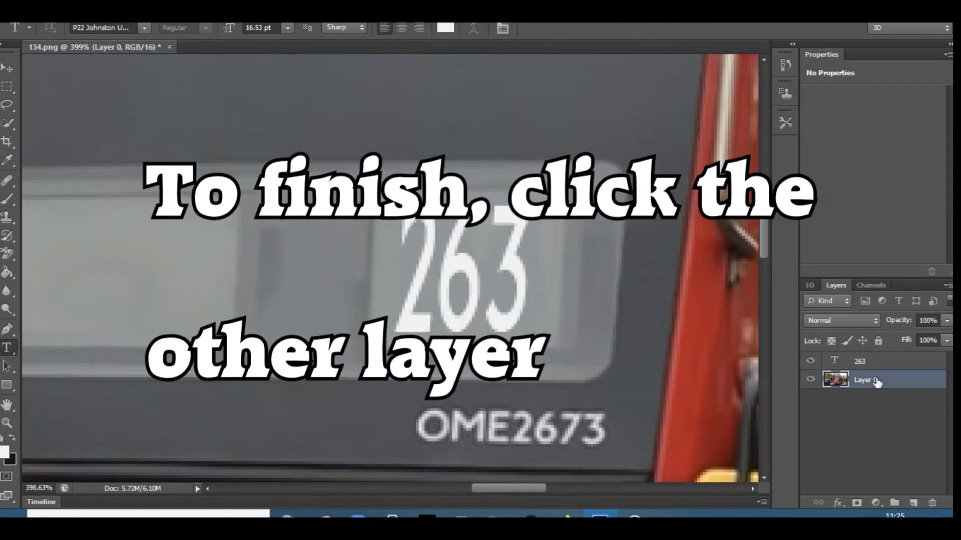
# Add the text Barnet Hospital on the blanked destination blind as a separate text layer above the photo
pyautogui.click(14, 421)
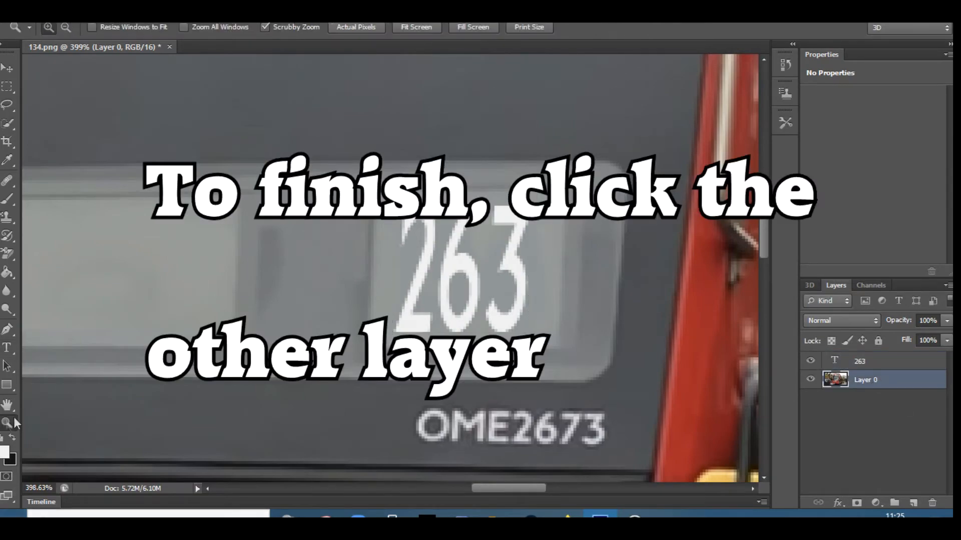
pyautogui.moveTo(122, 303); pyautogui.dragTo(100, 302)
pyautogui.moveTo(499, 488); pyautogui.dragTo(444, 484)
pyautogui.moveTo(386, 366); pyautogui.dragTo(399, 382)
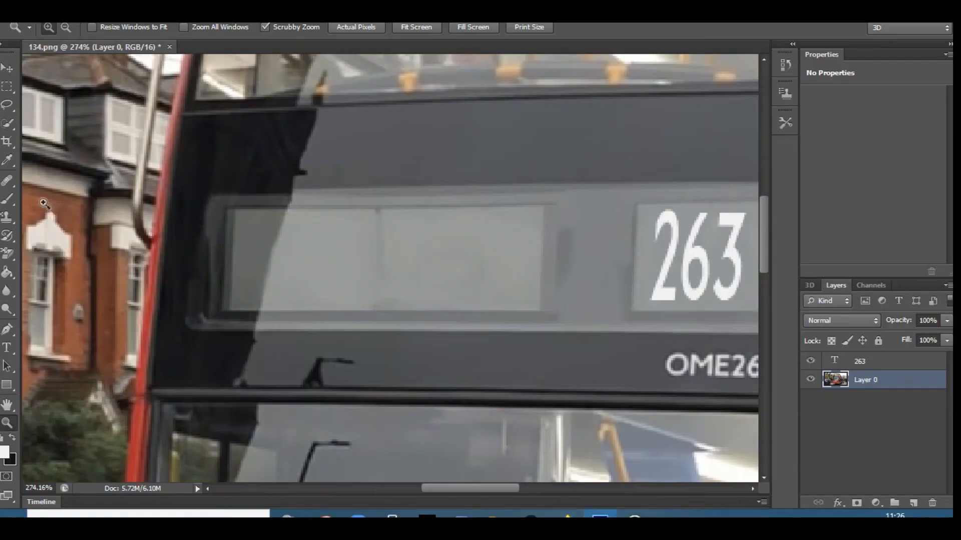
pyautogui.click(7, 348)
pyautogui.click(272, 254)
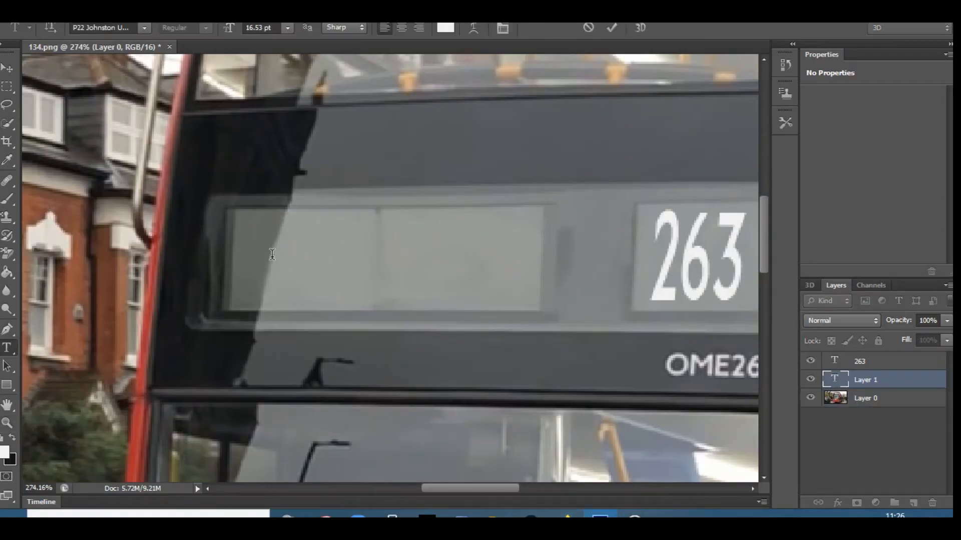
pyautogui.write('Barn')
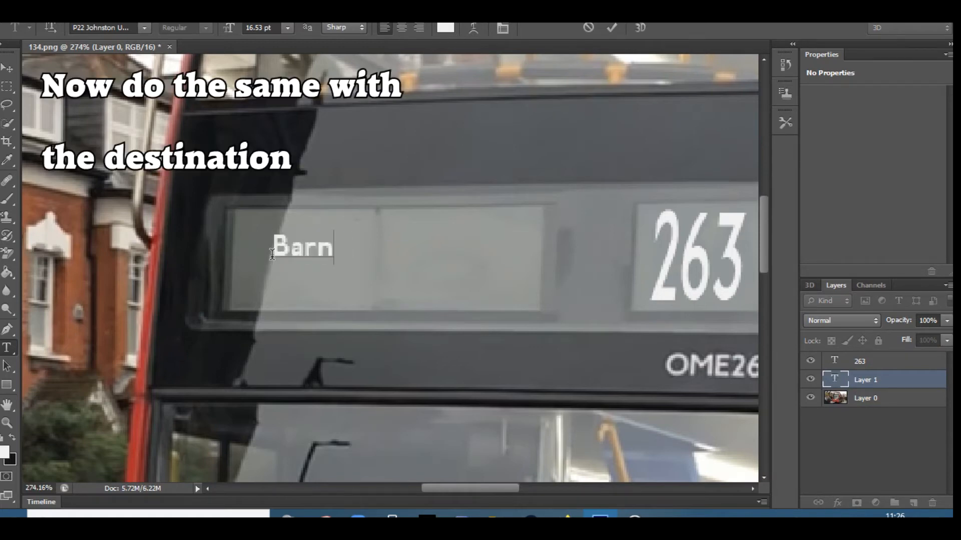
pyautogui.write('et Hospital')
# Scale the Barnet Hospital lettering to about 29 pt, fit it within the destination blind with a slight slant and apply it
pyautogui.moveTo(491, 264); pyautogui.dragTo(525, 298)
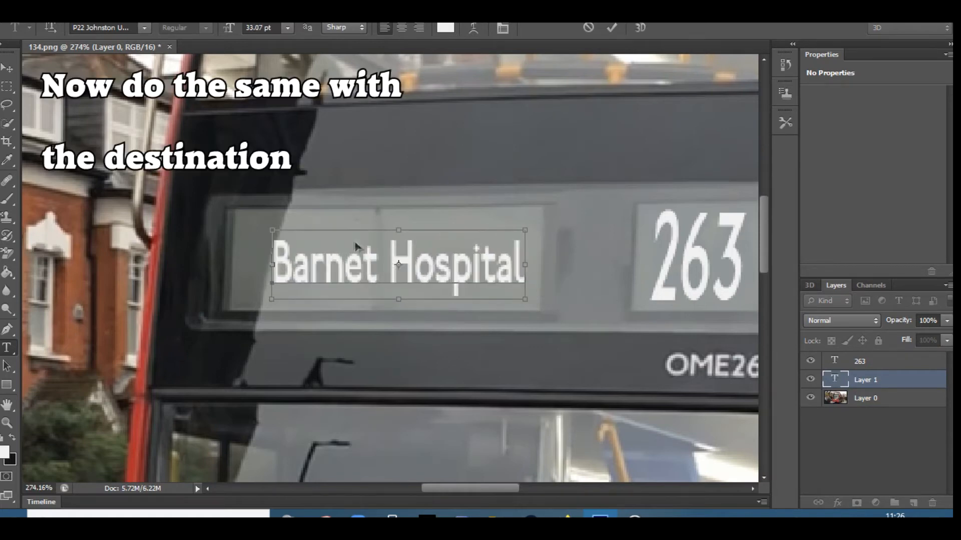
pyautogui.moveTo(261, 223); pyautogui.dragTo(242, 222)
pyautogui.moveTo(526, 262)
pyautogui.mouseDown()
pyautogui.moveTo(507, 261)
pyautogui.moveTo(515, 261)
pyautogui.mouseUp()
pyautogui.moveTo(380, 298); pyautogui.dragTo(380, 287)
pyautogui.moveTo(380, 222); pyautogui.dragTo(380, 225)
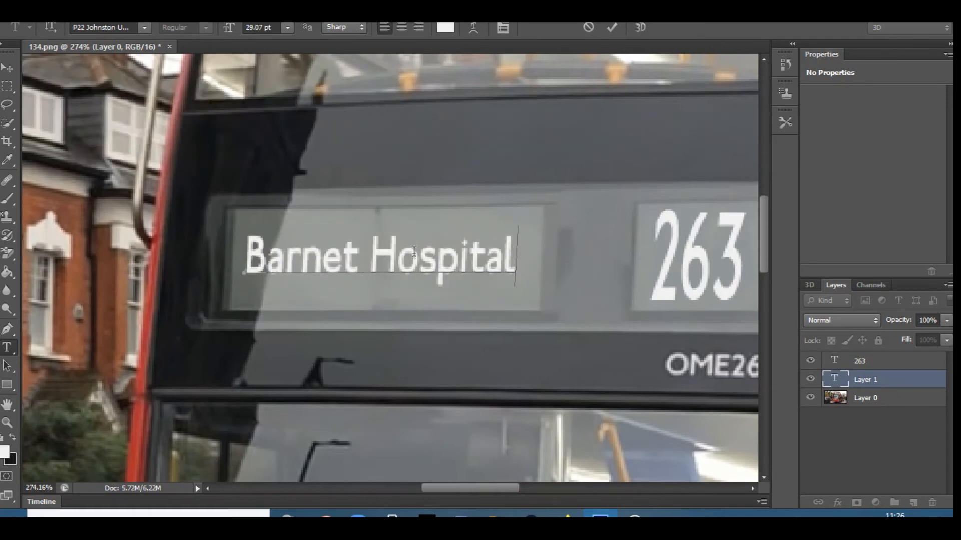
pyautogui.click(885, 400)
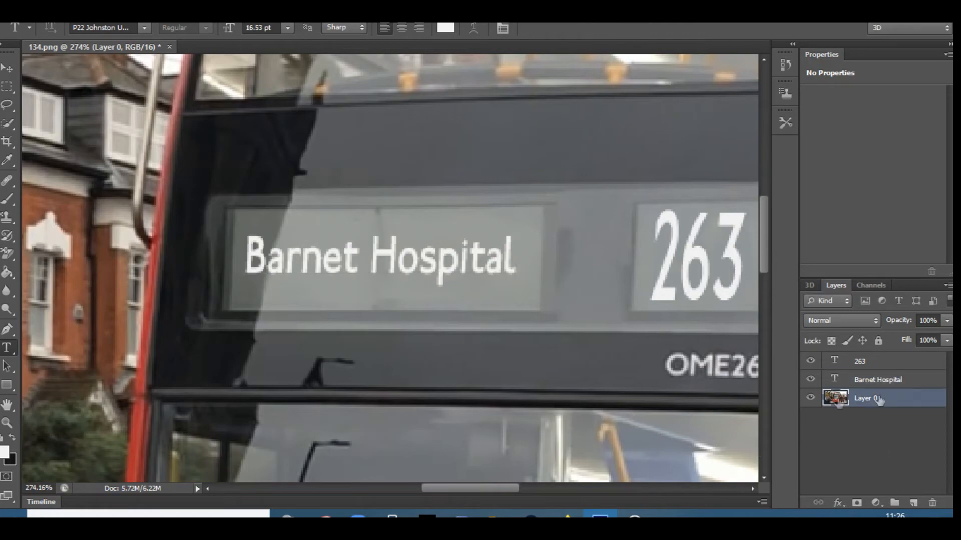
# Fine-tune the position and angle of the Barnet Hospital lettering on the destination blind and apply the change
pyautogui.press('z')
pyautogui.hotkey('ctrl', '0')
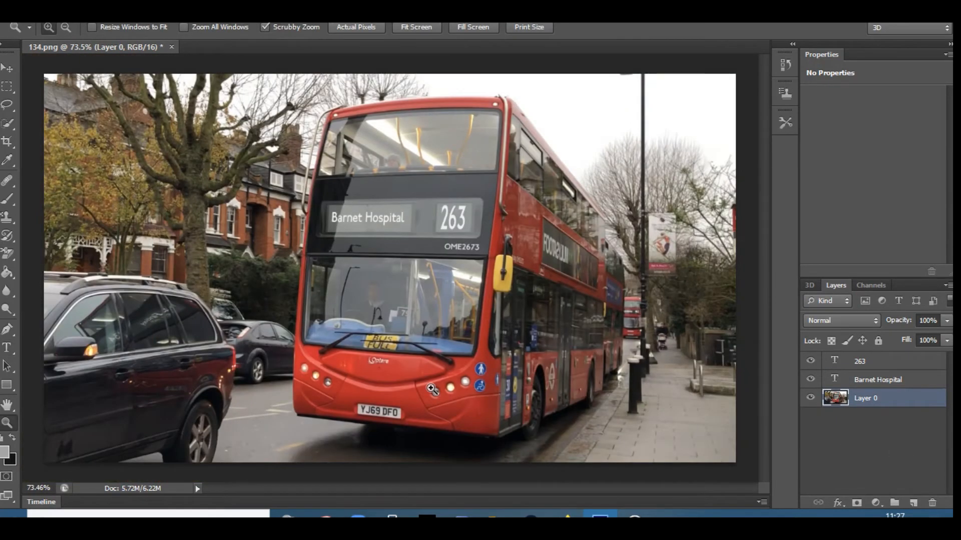
pyautogui.click(887, 385)
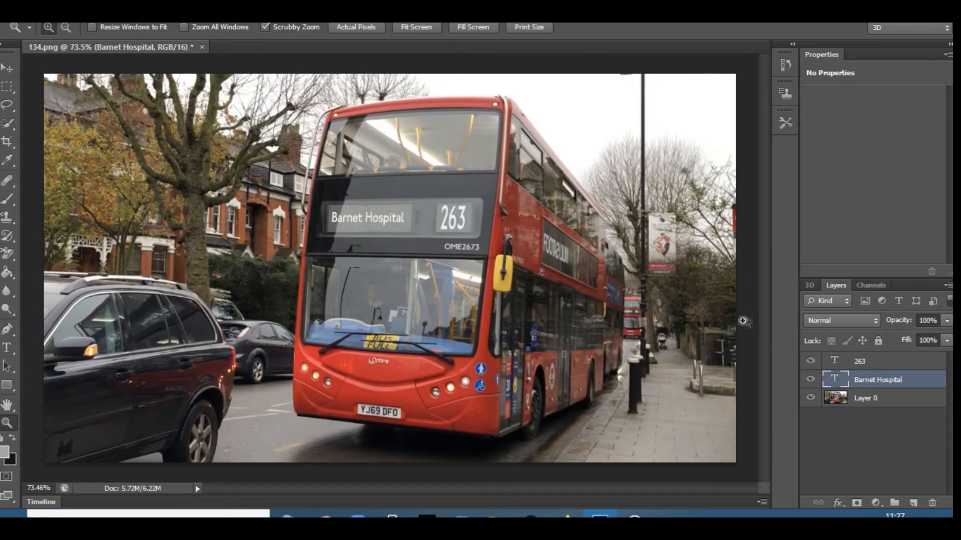
pyautogui.click(388, 275)
pyautogui.moveTo(388, 274); pyautogui.dragTo(399, 292)
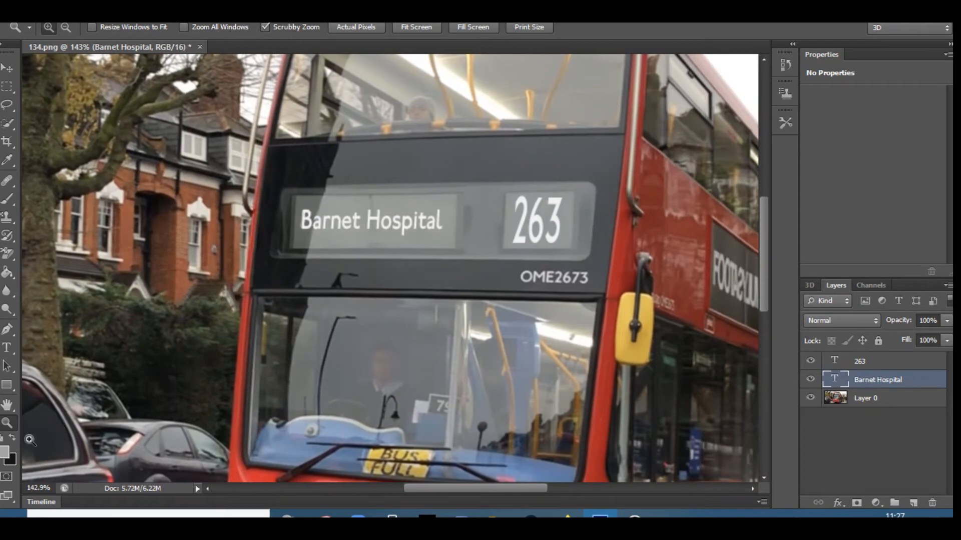
pyautogui.click(12, 343)
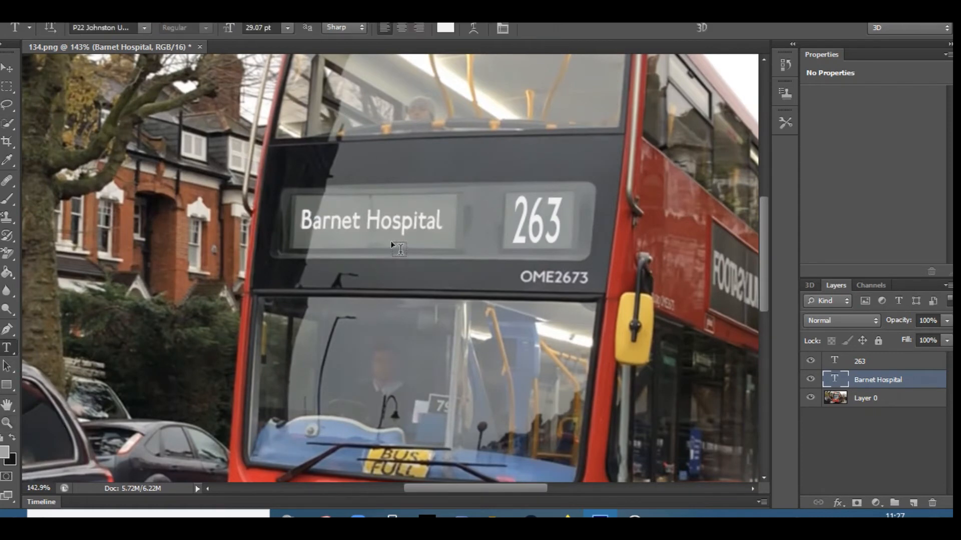
pyautogui.click(293, 228)
pyautogui.moveTo(292, 228); pyautogui.dragTo(290, 229)
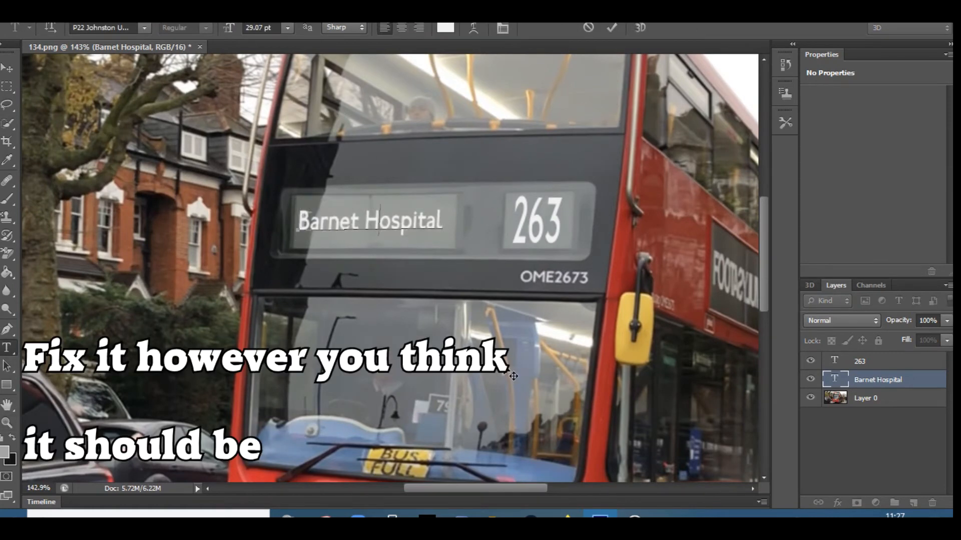
pyautogui.moveTo(481, 295); pyautogui.dragTo(480, 280)
pyautogui.click(863, 399)
# Sample the dark grey from the shaded end of the destination blind just above the letter B
pyautogui.click(7, 423)
pyautogui.moveTo(365, 354); pyautogui.dragTo(303, 364)
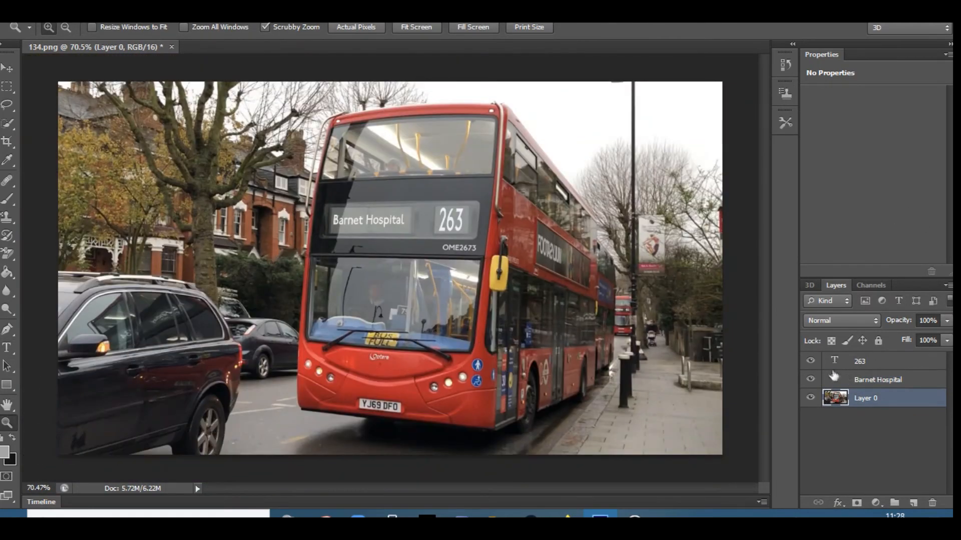
pyautogui.moveTo(506, 266); pyautogui.dragTo(565, 267)
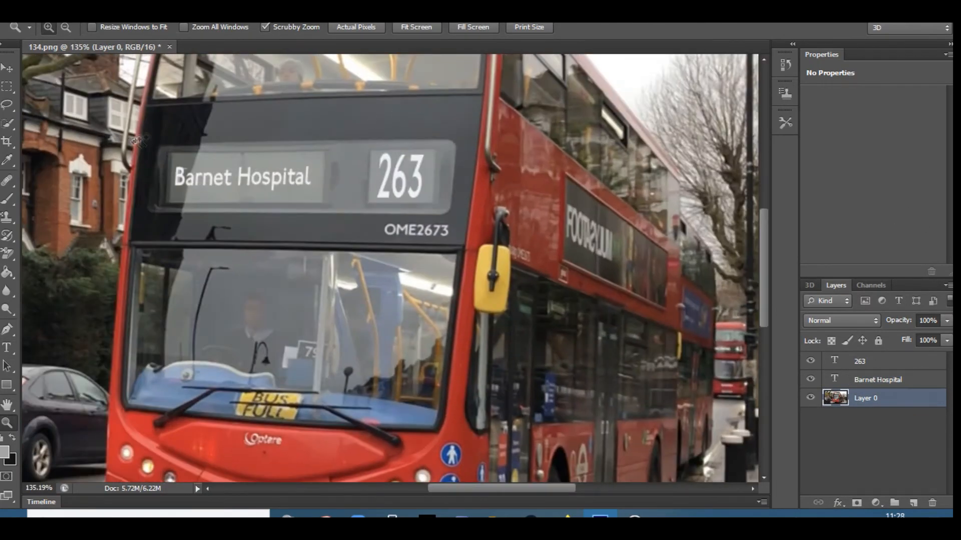
pyautogui.moveTo(126, 146); pyautogui.dragTo(527, 311)
pyautogui.scroll(-2, 527, 311)
pyautogui.click(7, 160)
pyautogui.click(433, 178)
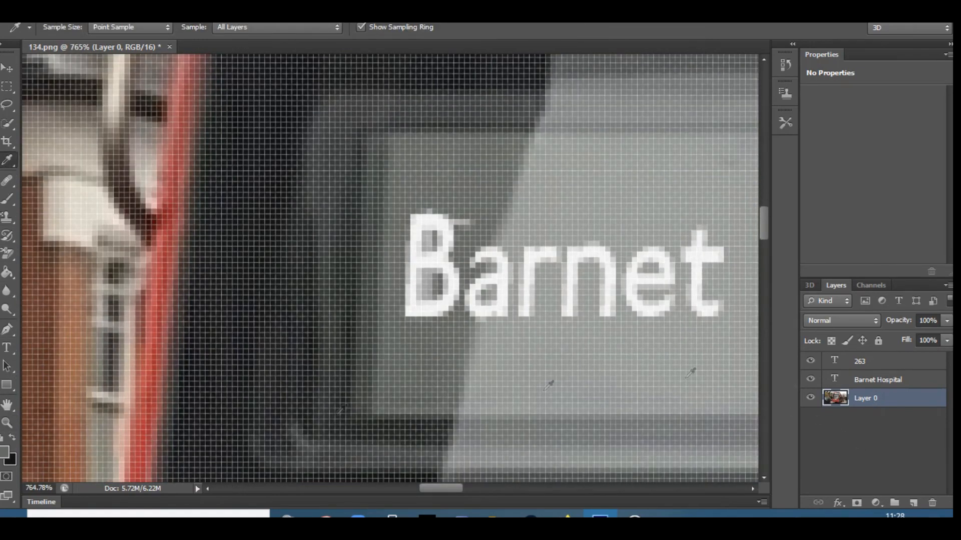
# Paint over the stray light marks beside and inside the letter B on the photo layer with a 2 px Brush
pyautogui.click(7, 199)
pyautogui.click(888, 380)
pyautogui.click(877, 411)
pyautogui.click(469, 221)
pyautogui.click(477, 207)
pyautogui.click(859, 397)
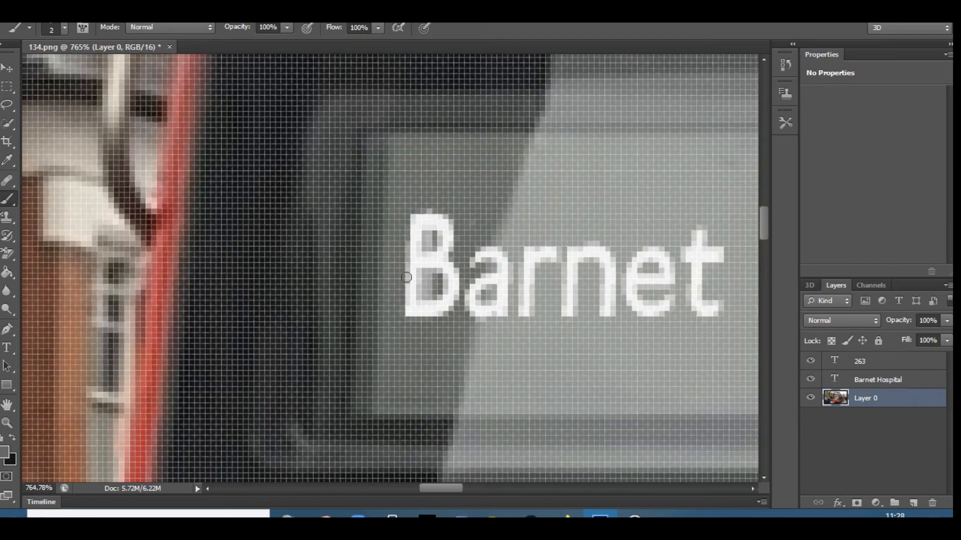
pyautogui.moveTo(430, 285)
pyautogui.mouseDown()
pyautogui.moveTo(424, 292)
pyautogui.moveTo(428, 276)
pyautogui.mouseUp()
pyautogui.moveTo(427, 236); pyautogui.dragTo(430, 245)
# Set the foreground colour to light grey, rasterize the 263 text layer, and undo a trial Paint Bucket fill on it
pyautogui.click(7, 457)
pyautogui.click(378, 305)
pyautogui.click(683, 228)
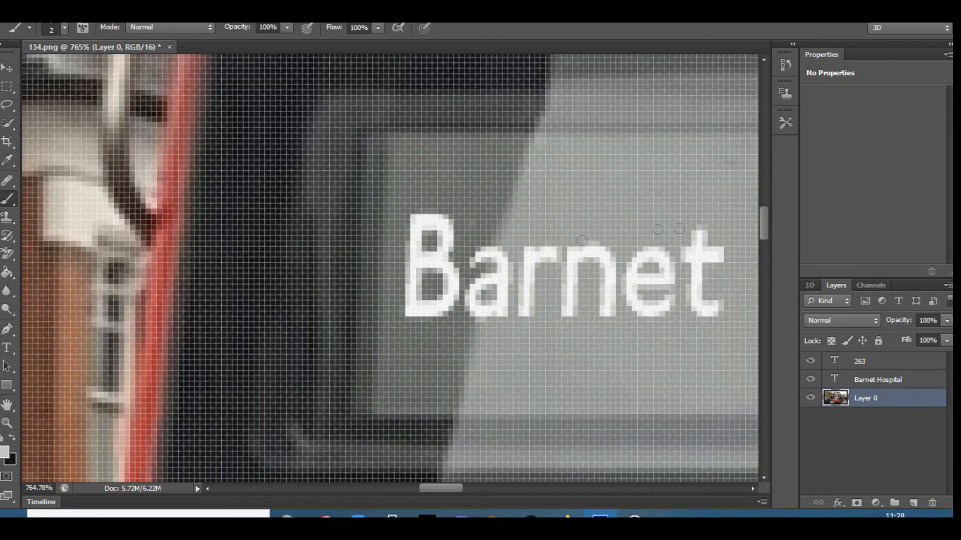
pyautogui.keyDown('ctrl'); pyautogui.click(415, 233); pyautogui.keyUp('ctrl')
pyautogui.press('Return')
pyautogui.moveTo(414, 223)
pyautogui.mouseDown()
pyautogui.moveTo(413, 307)
pyautogui.moveTo(415, 259)
pyautogui.moveTo(447, 228)
pyautogui.moveTo(434, 257)
pyautogui.moveTo(416, 219)
pyautogui.moveTo(413, 303)
pyautogui.moveTo(431, 311)
pyautogui.moveTo(452, 275)
pyautogui.moveTo(421, 308)
pyautogui.moveTo(429, 269)
pyautogui.mouseUp()
pyautogui.press('g')
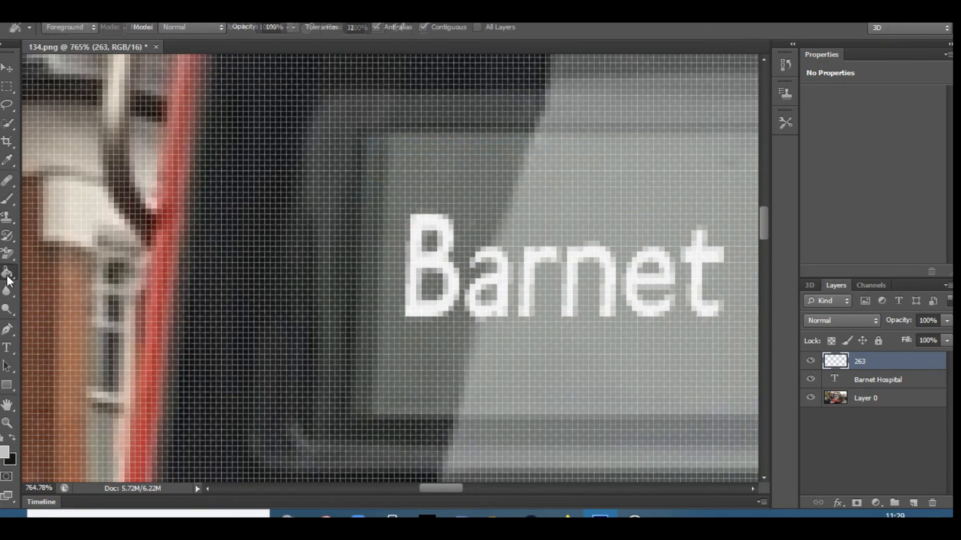
pyautogui.click(417, 223)
pyautogui.hotkey('ctrl', 'z')
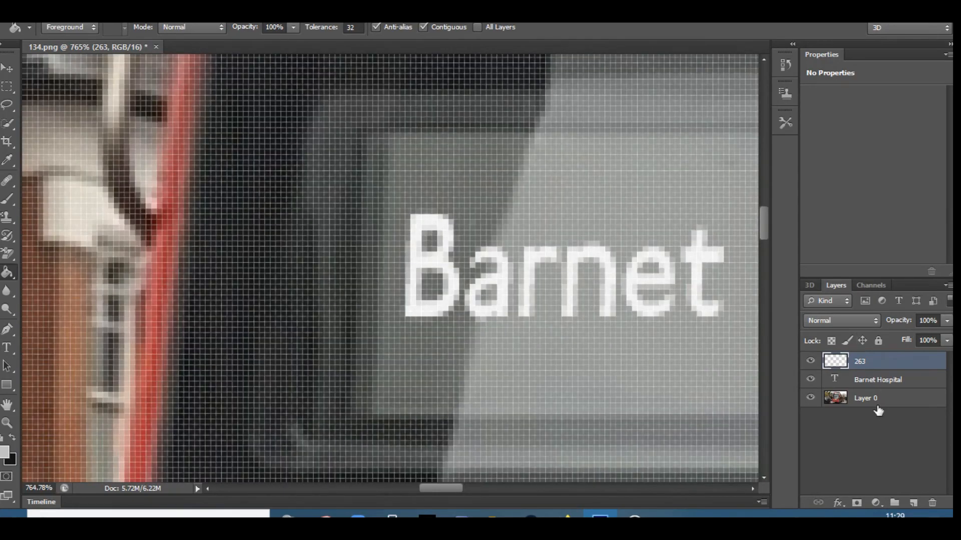
# Change the foreground colour to a mid grey and shade around the letter B on the photo layer
pyautogui.click(875, 400)
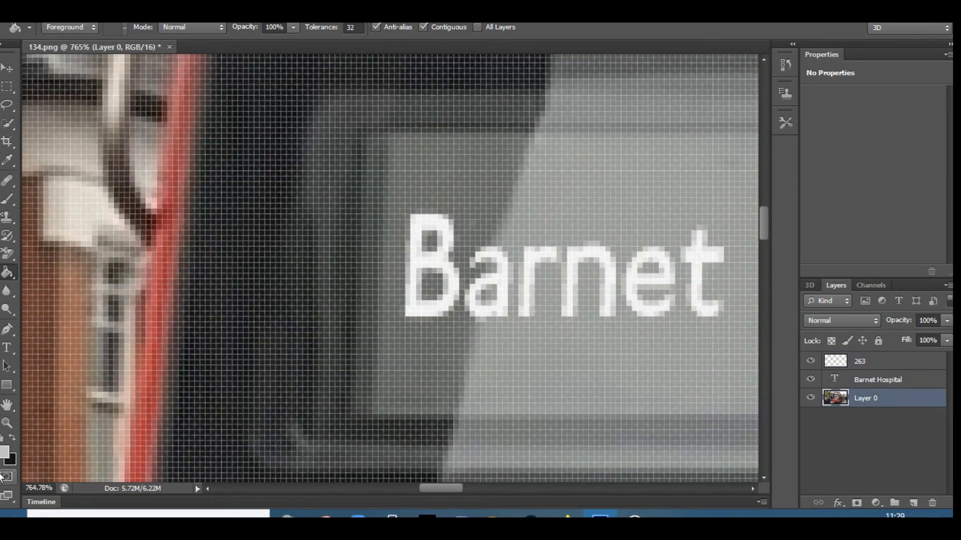
pyautogui.click(4, 451)
pyautogui.click(701, 235)
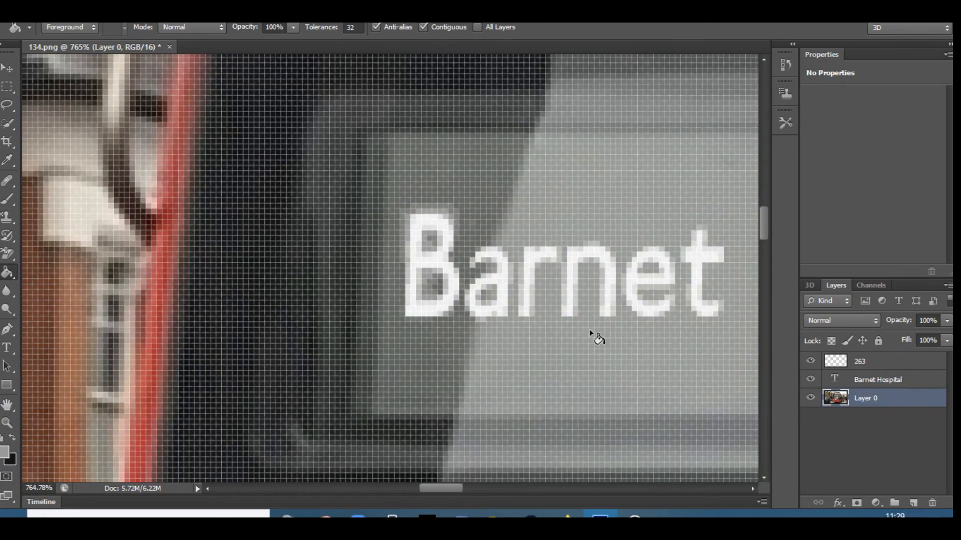
# Try to edit the 263 lettering on the route number blind with the Type tool
pyautogui.click(7, 423)
pyautogui.moveTo(450, 335); pyautogui.dragTo(307, 334)
pyautogui.moveTo(353, 266); pyautogui.dragTo(371, 266)
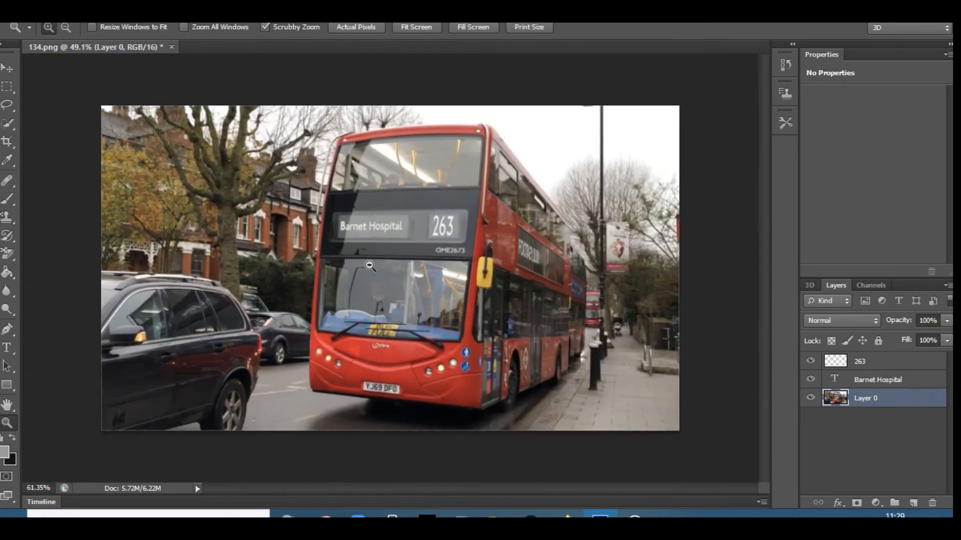
pyautogui.moveTo(469, 214); pyautogui.dragTo(569, 241)
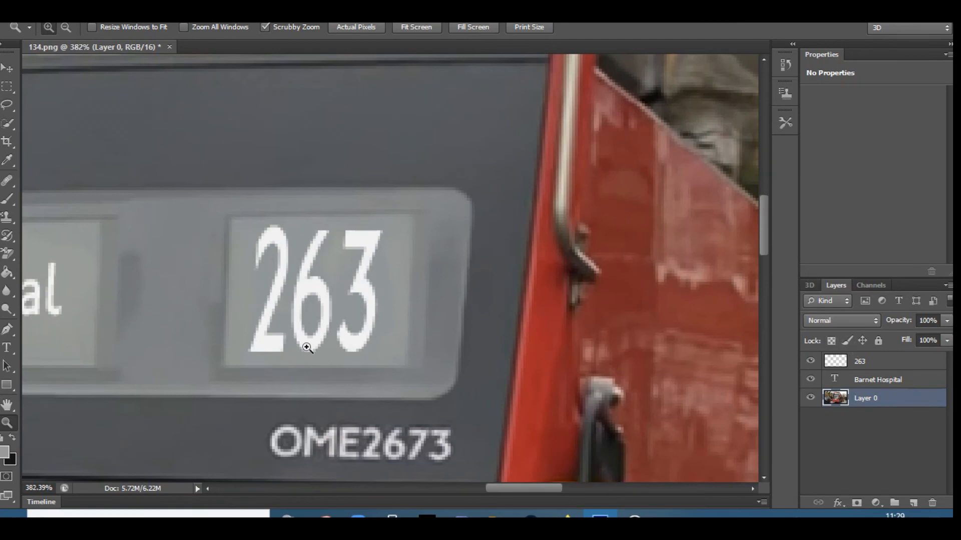
pyautogui.click(909, 367)
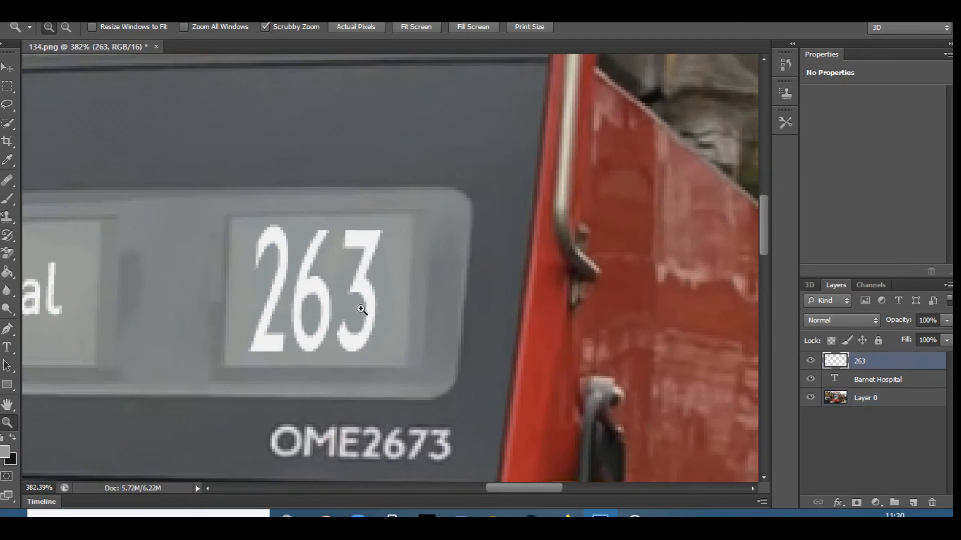
pyautogui.click(7, 348)
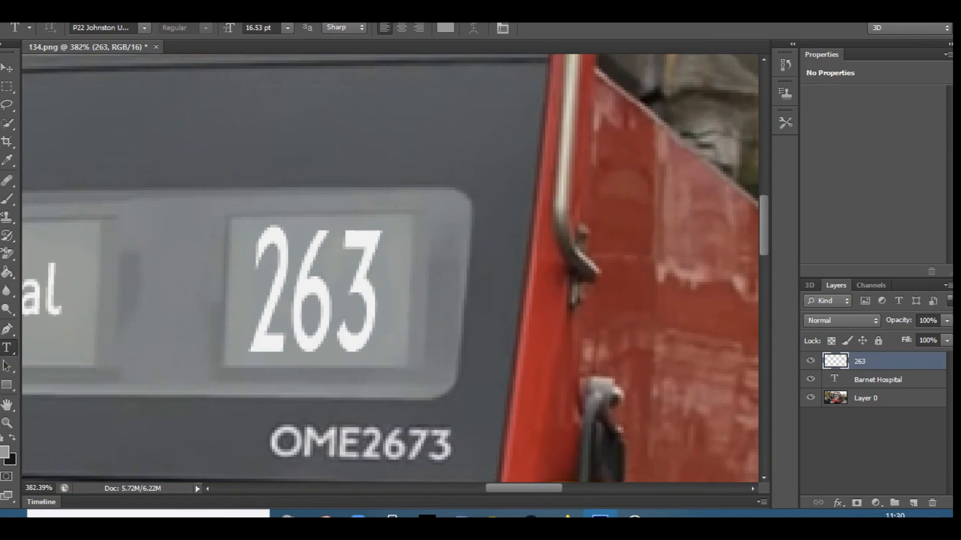
pyautogui.hotkey('alt', 'l')
pyautogui.click(284, 234)
pyautogui.click(326, 282)
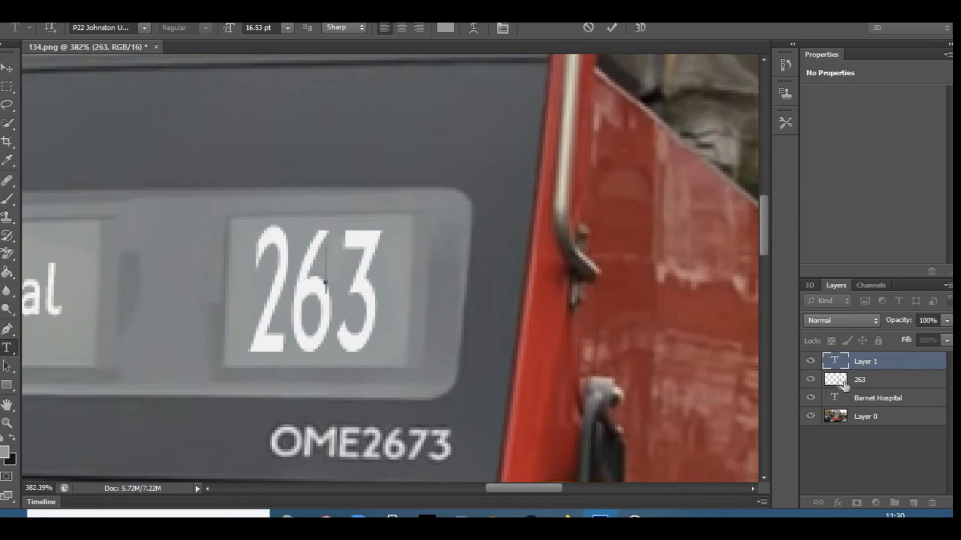
pyautogui.click(839, 381)
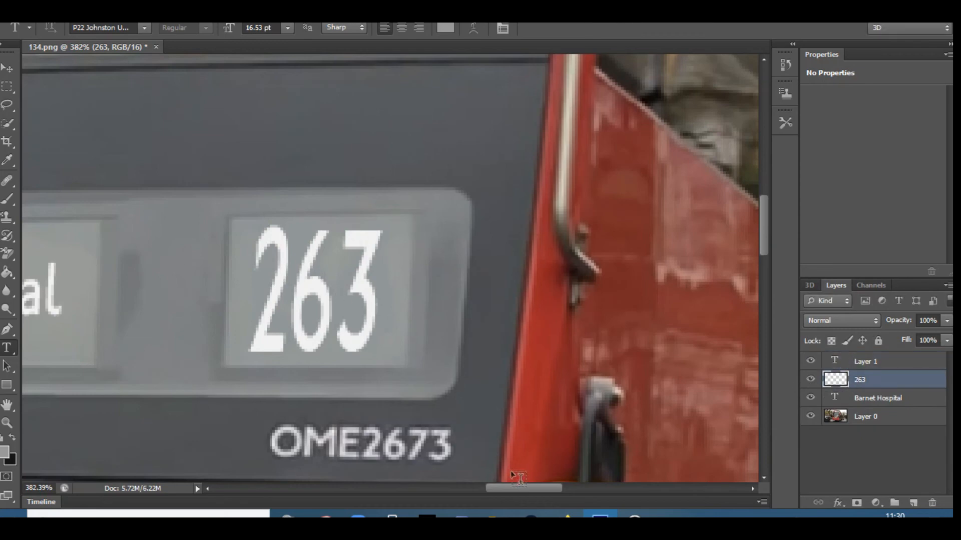
# Select the Barnet Hospital text layer and add a Stroke layer style to its lettering
pyautogui.moveTo(521, 491); pyautogui.dragTo(477, 491)
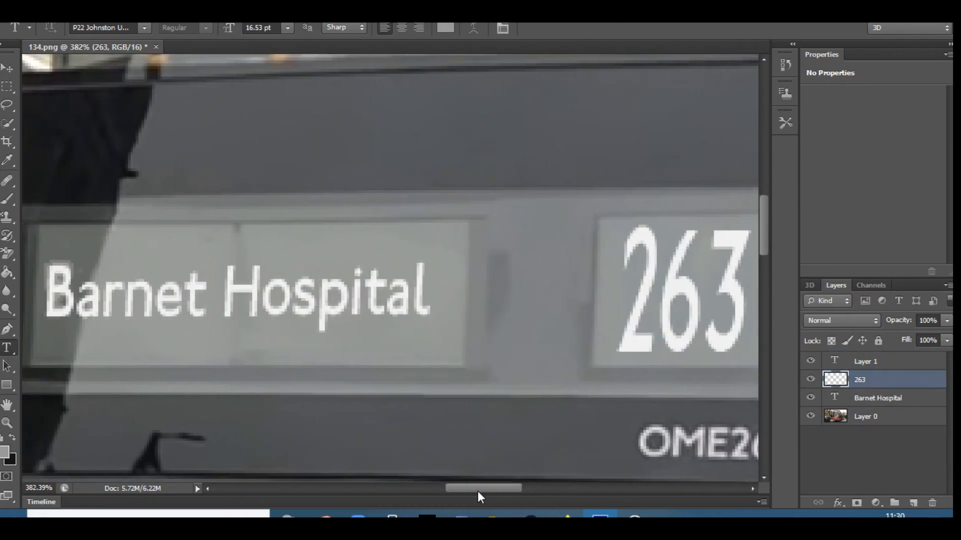
pyautogui.click(867, 406)
pyautogui.click(420, 312)
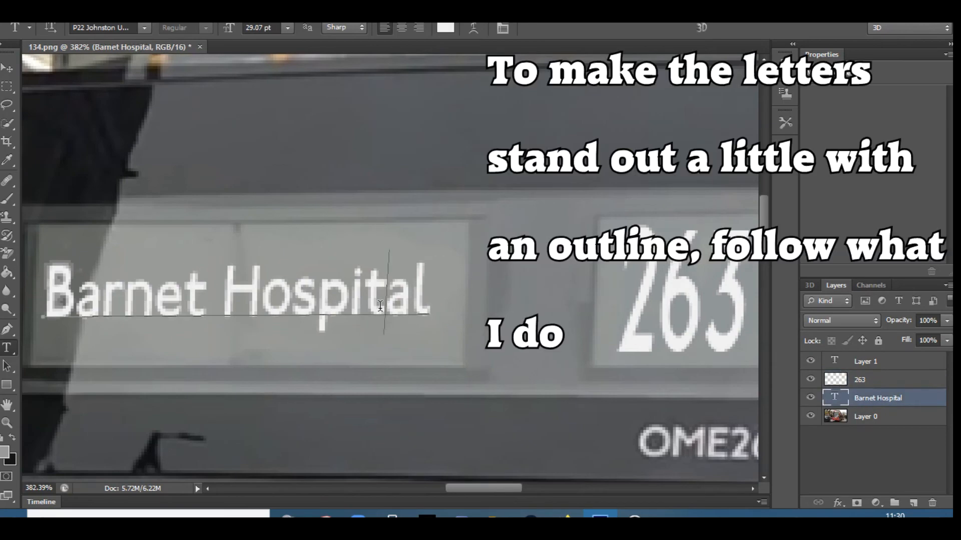
pyautogui.click(120, 18)
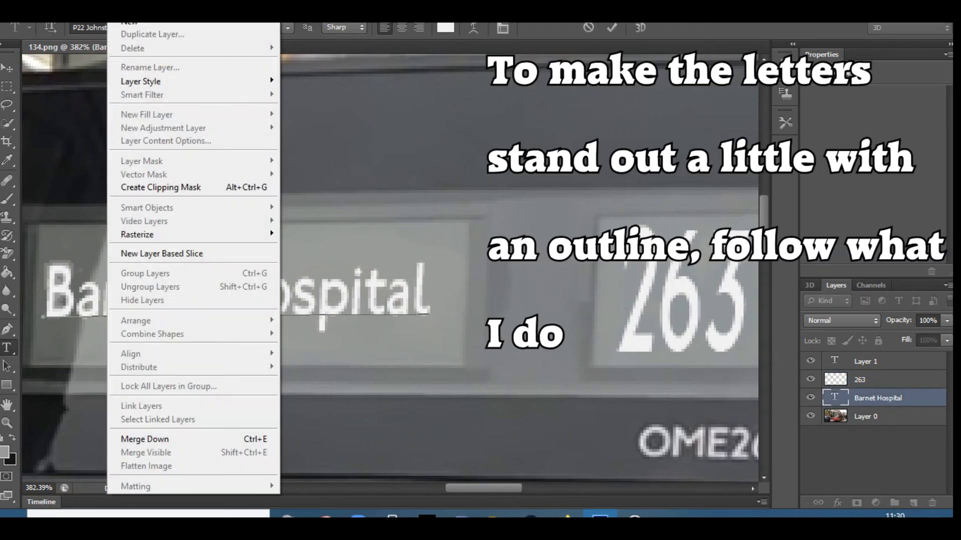
pyautogui.moveTo(151, 82)
pyautogui.click(310, 115)
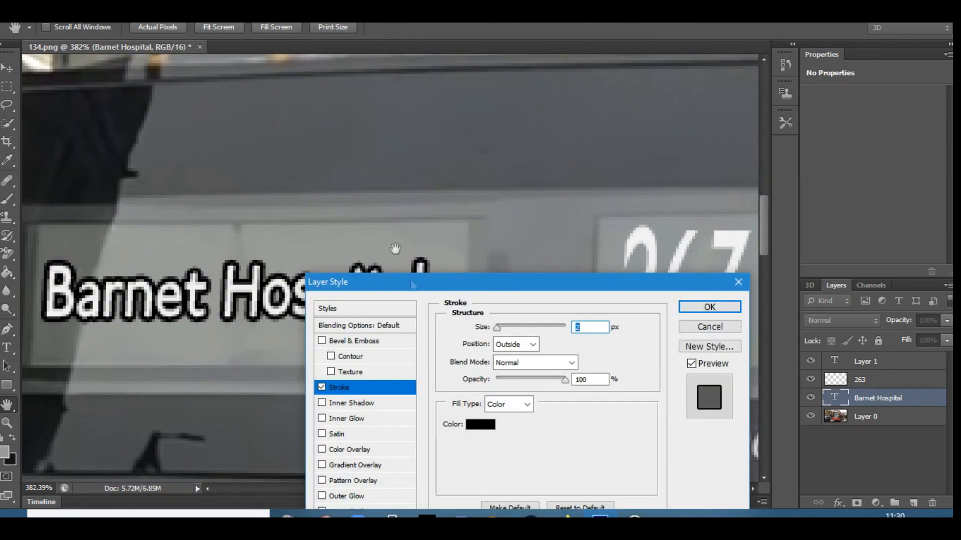
# Set the Barnet Hospital lettering's black outside stroke to 1 px size and 14% opacity, and apply it
pyautogui.moveTo(437, 290); pyautogui.dragTo(666, 83)
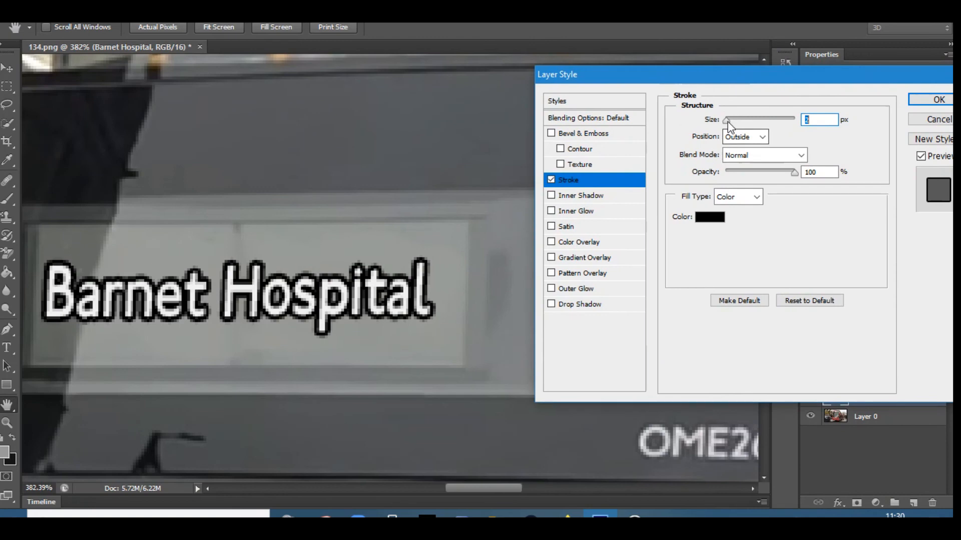
pyautogui.press('Down')
pyautogui.moveTo(794, 173)
pyautogui.mouseDown()
pyautogui.moveTo(728, 179)
pyautogui.moveTo(736, 186)
pyautogui.mouseUp()
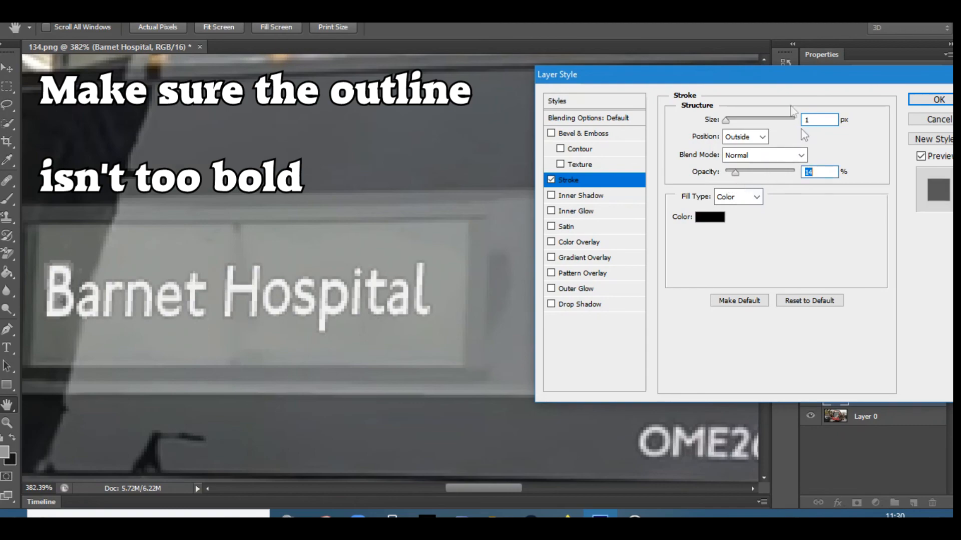
pyautogui.moveTo(764, 89); pyautogui.dragTo(694, 94)
pyautogui.click(859, 105)
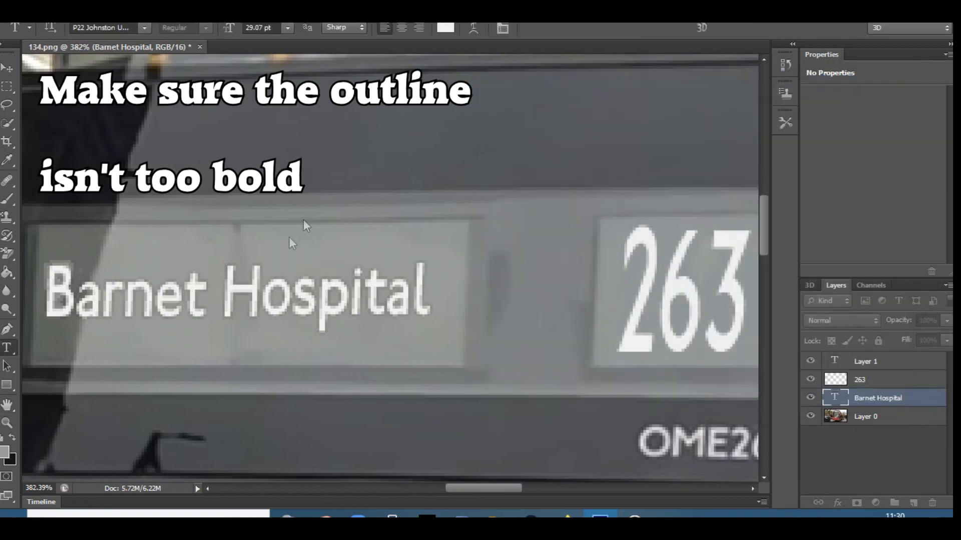
# View the whole bus photo to check how the edited destination and route number blinds look
pyautogui.click(4, 424)
pyautogui.moveTo(434, 347); pyautogui.dragTo(324, 344)
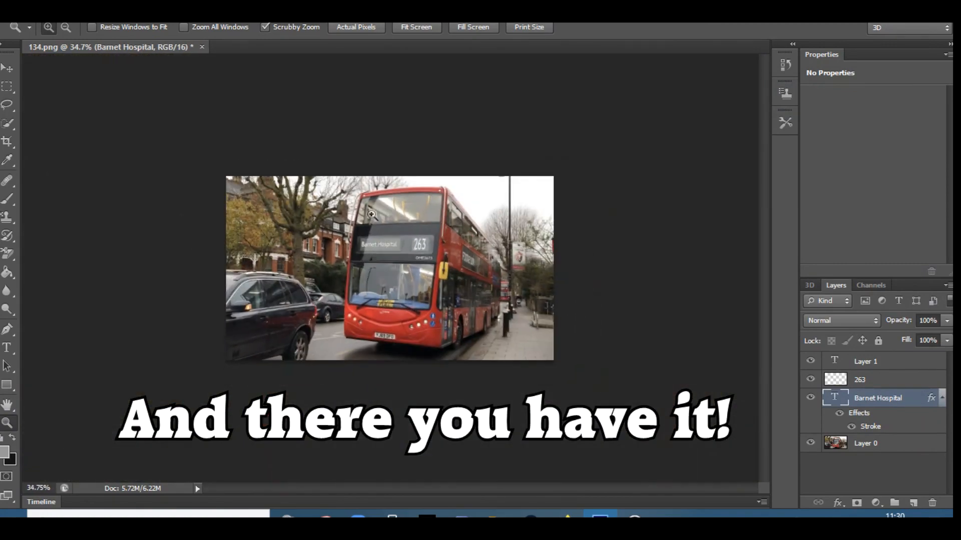
pyautogui.moveTo(283, 158); pyautogui.dragTo(330, 185)
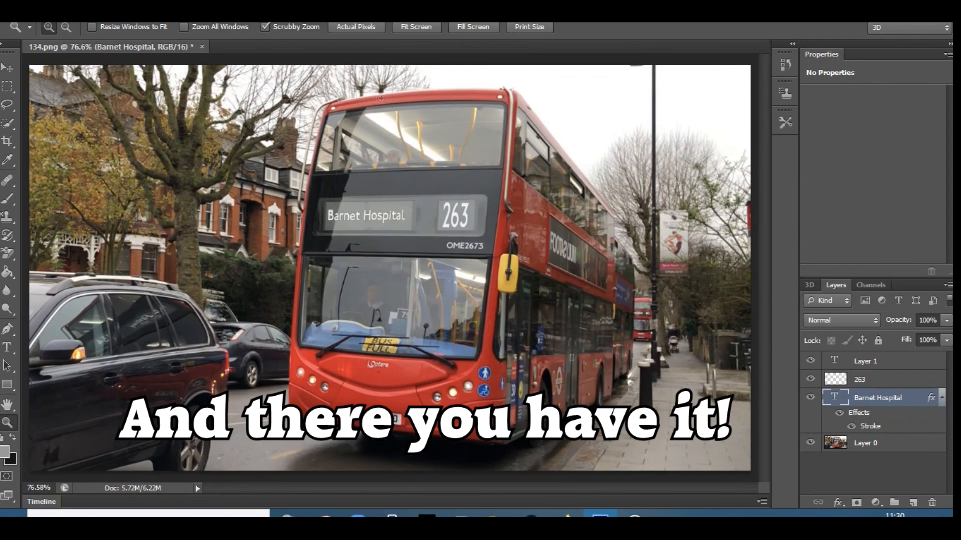
pyautogui.click(463, 26)
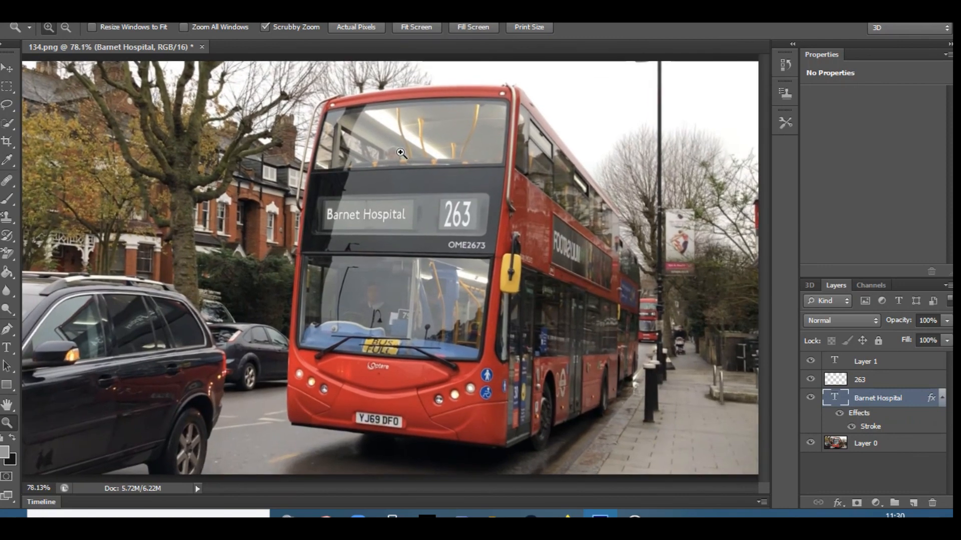